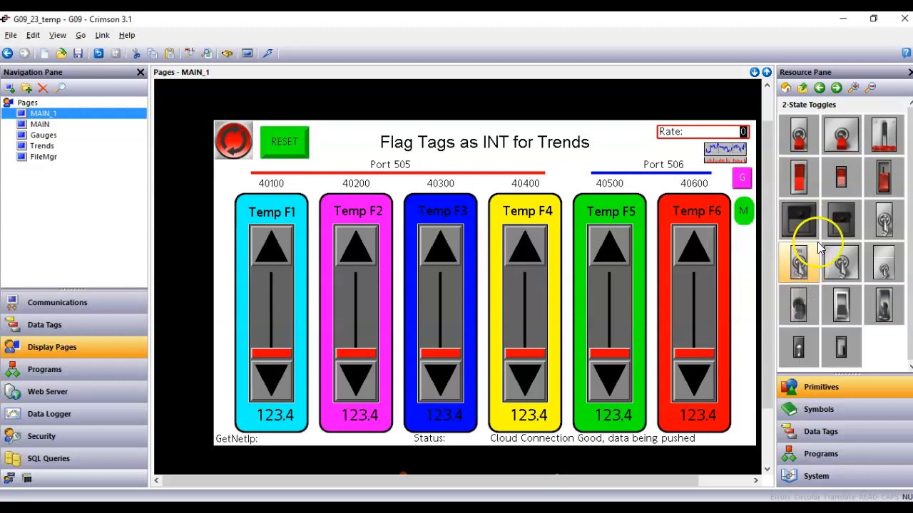
# Place a red Basic Rocker two-state toggle on the MAIN_1 page, directly below the green M button.
pyautogui.click(804, 178)
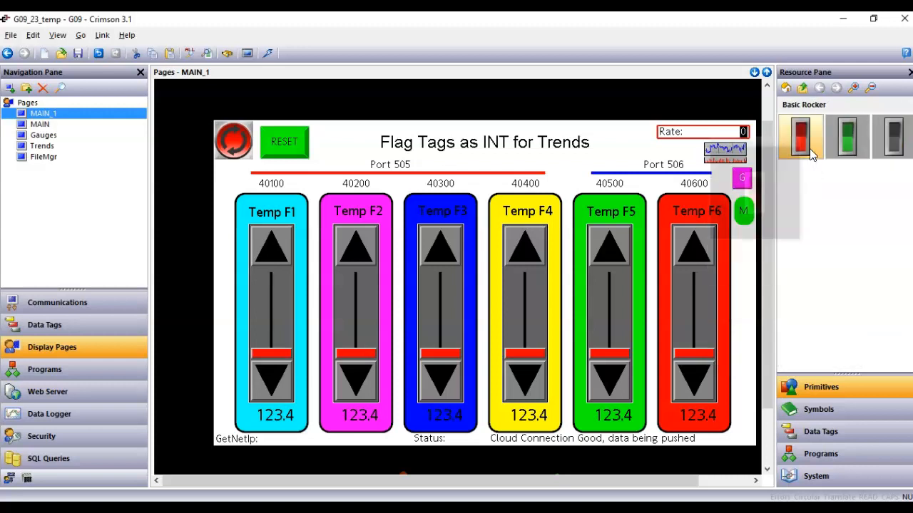
pyautogui.moveTo(799, 141); pyautogui.dragTo(761, 258)
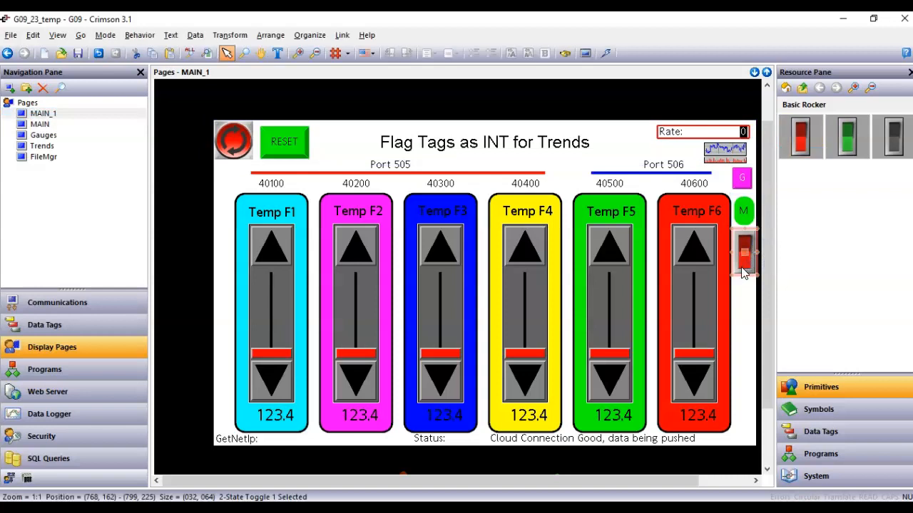
# Link the new toggle's value to the Button_1 tag in its properties.
pyautogui.rightClick(742, 274)
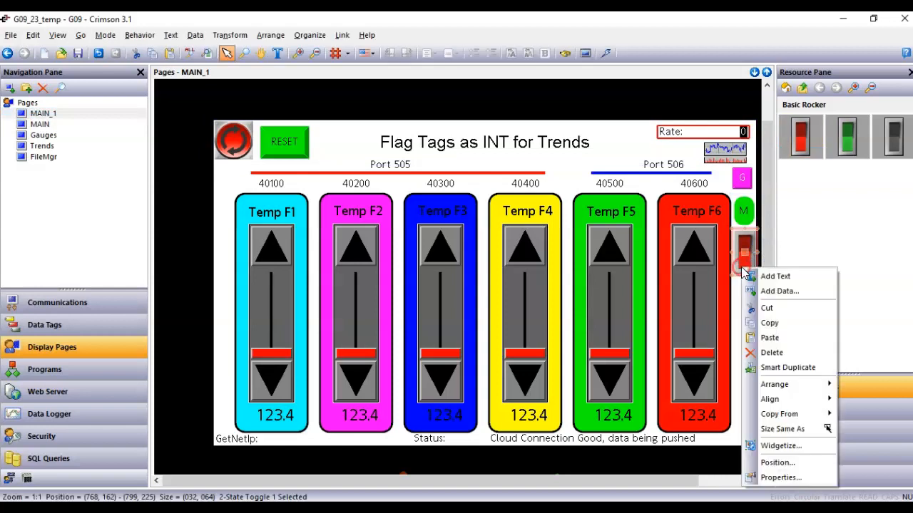
pyautogui.click(791, 477)
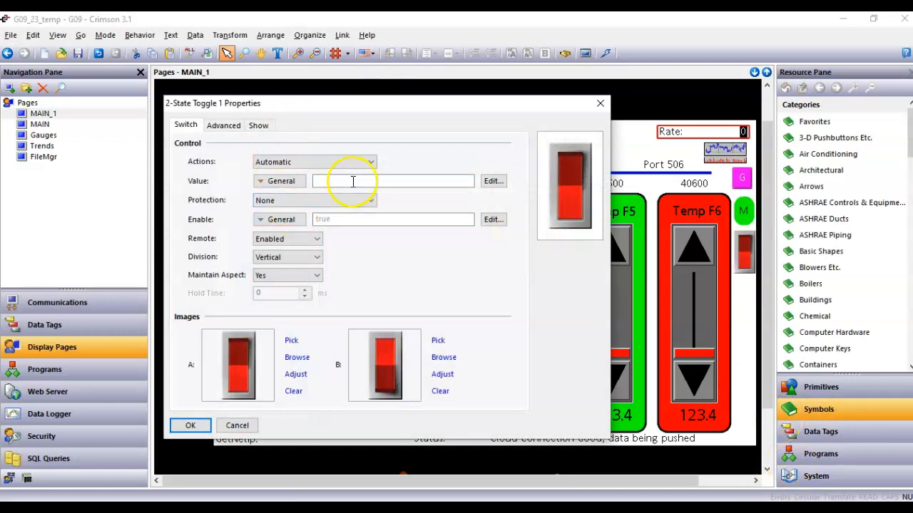
pyautogui.moveTo(307, 192)
pyautogui.mouseDown()
pyautogui.moveTo(267, 193)
pyautogui.moveTo(331, 207)
pyautogui.mouseUp()
pyautogui.moveTo(437, 295)
pyautogui.mouseDown()
pyautogui.moveTo(438, 333)
pyautogui.moveTo(863, 445)
pyautogui.mouseUp()
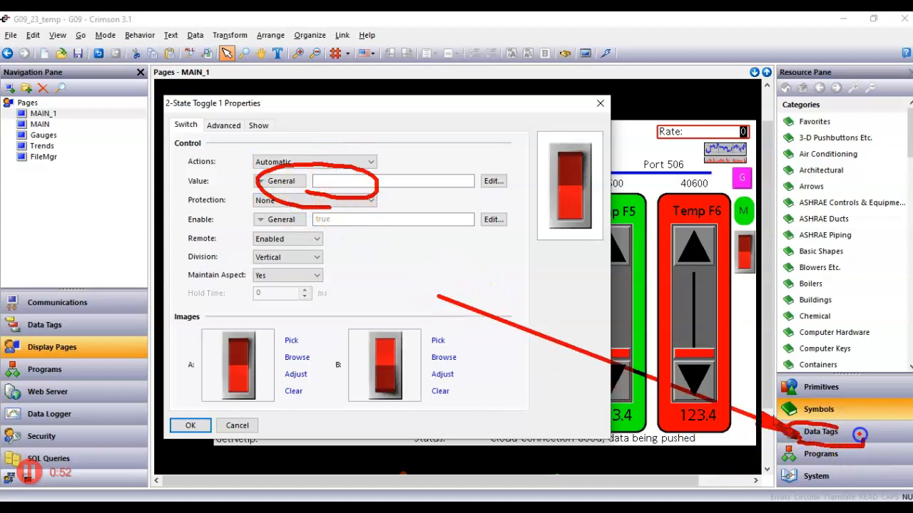
pyautogui.click(820, 454)
pyautogui.click(820, 432)
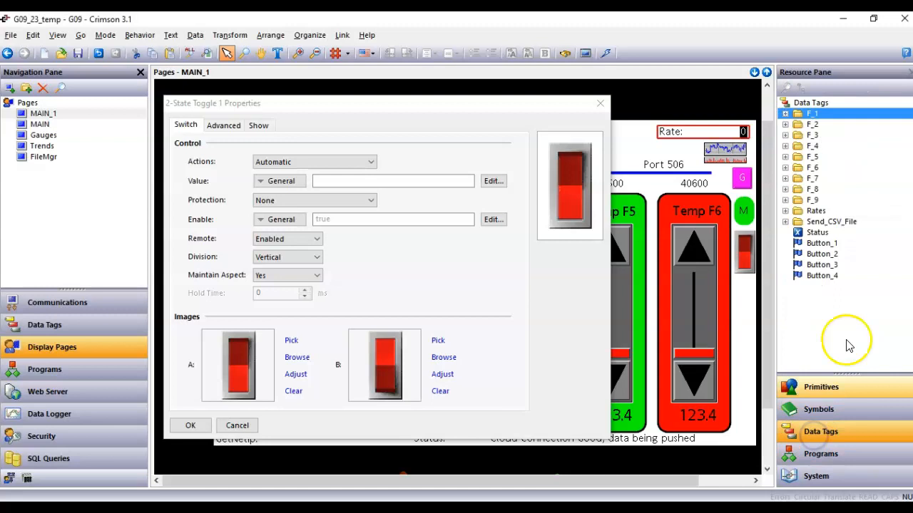
pyautogui.moveTo(820, 244); pyautogui.dragTo(409, 184)
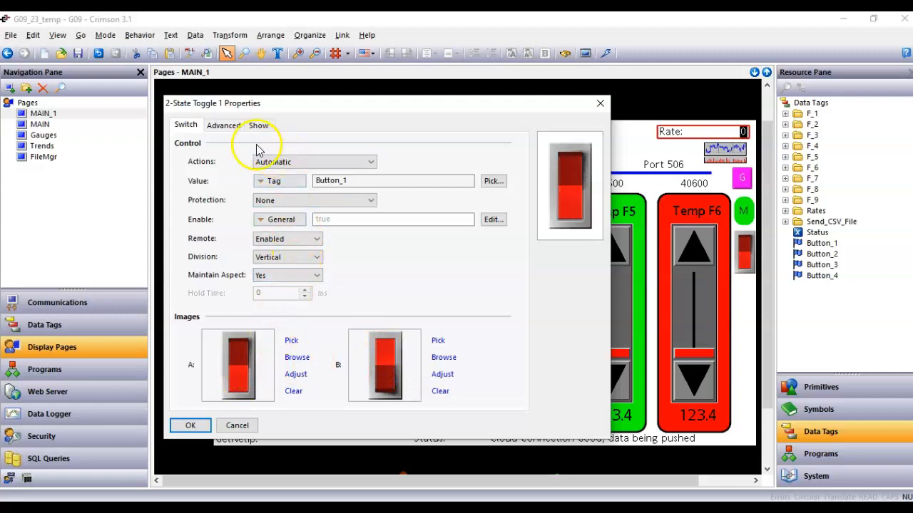
pyautogui.click(220, 126)
pyautogui.click(253, 129)
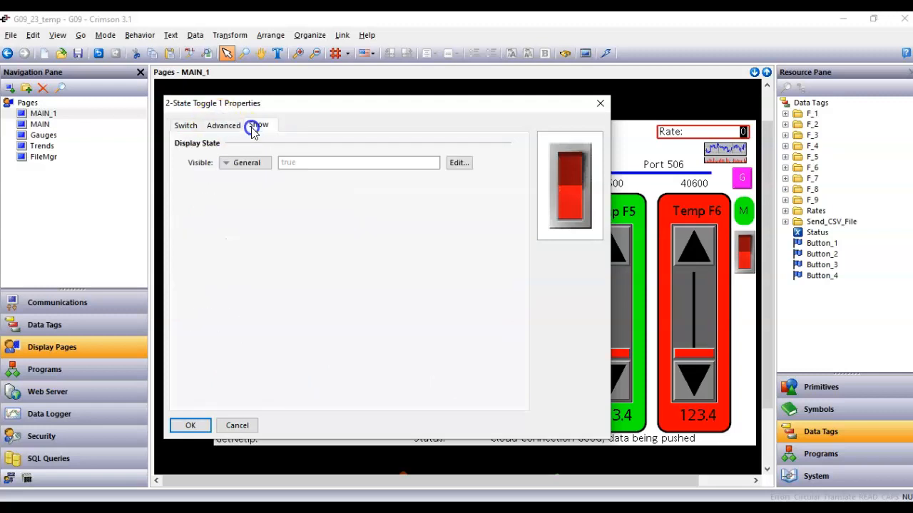
pyautogui.click(185, 126)
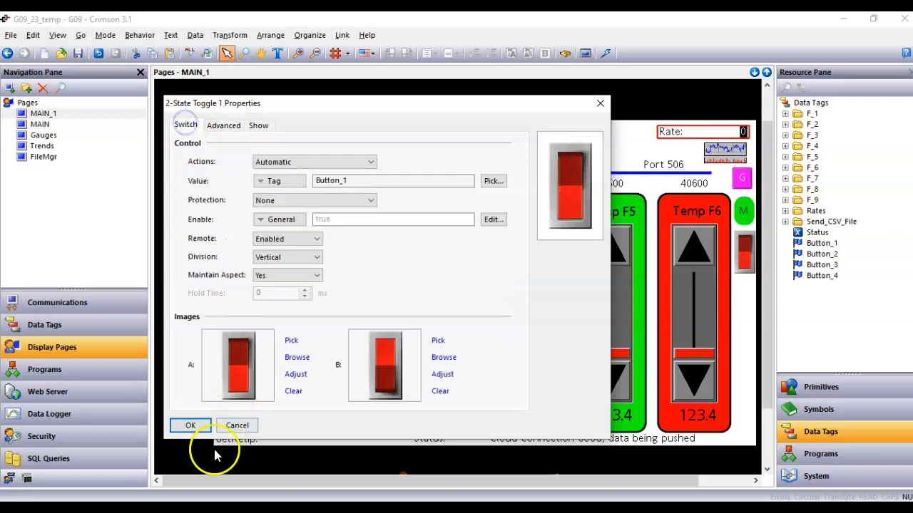
pyautogui.click(190, 427)
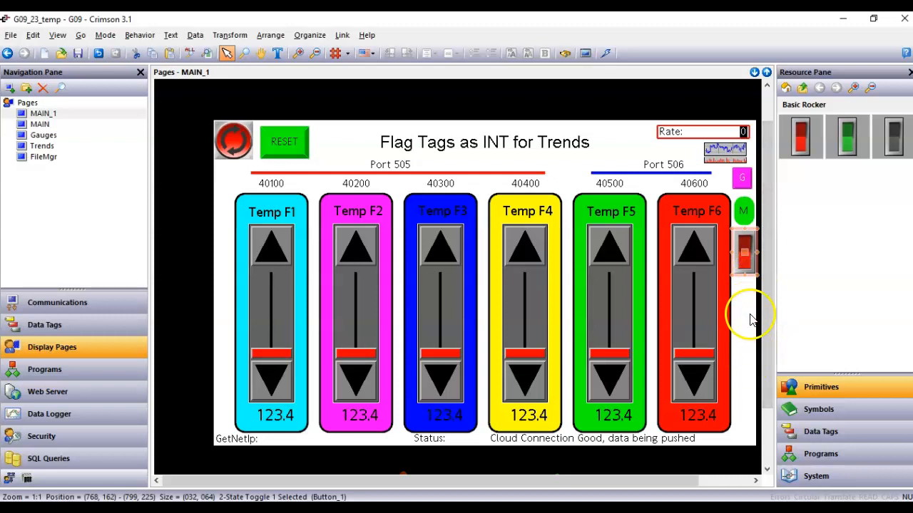
# Smart-duplicate the rocker toggle three times down the column, for tags Button_2, Button_3 and Button_4.
pyautogui.rightClick(750, 270)
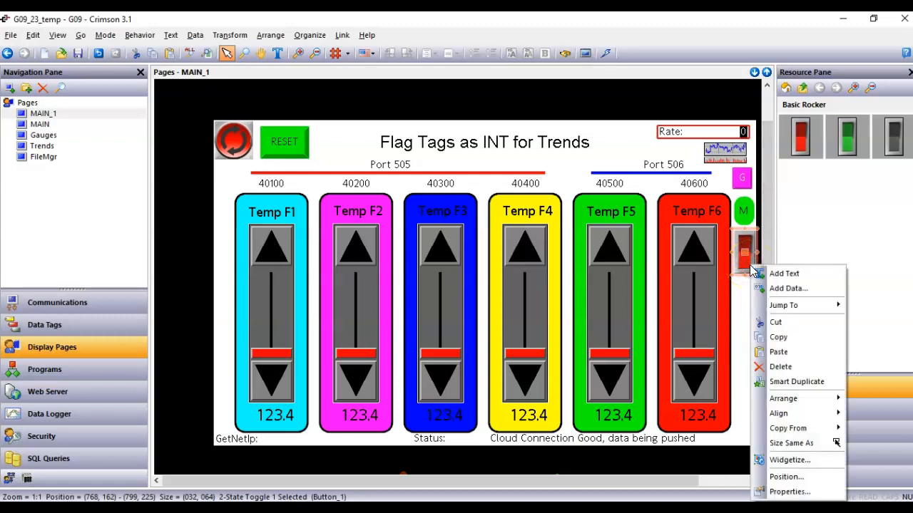
pyautogui.click(795, 381)
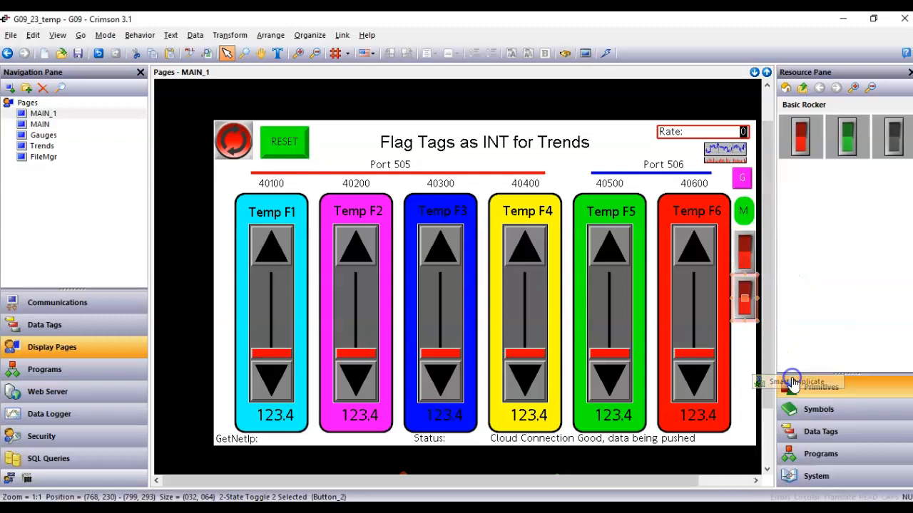
pyautogui.rightClick(746, 299)
pyautogui.click(782, 180)
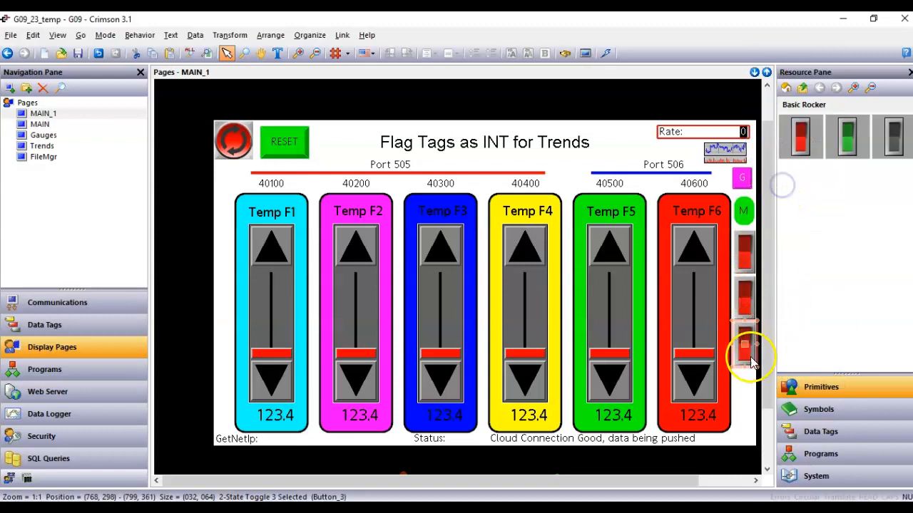
pyautogui.rightClick(749, 356)
pyautogui.click(786, 237)
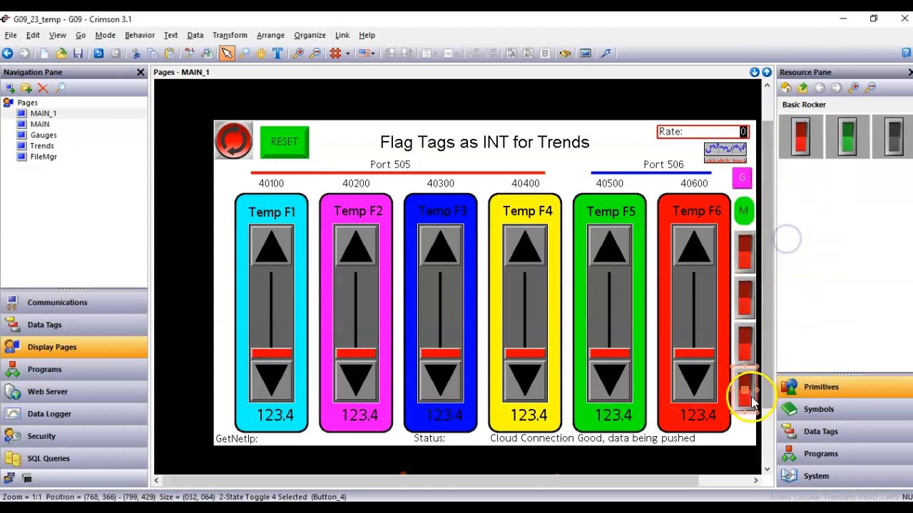
# Check the value tag assigned to each of the three duplicated toggles in their properties.
pyautogui.doubleClick(744, 312)
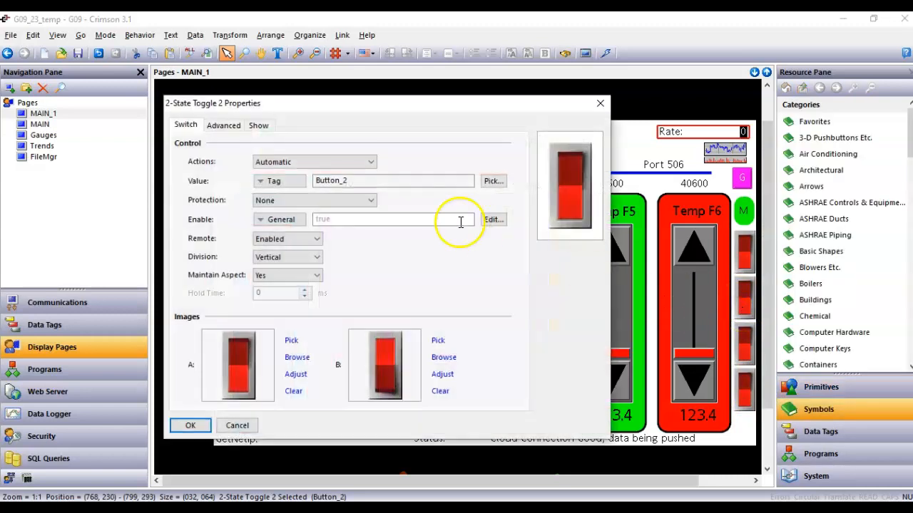
pyautogui.click(189, 425)
pyautogui.doubleClick(742, 349)
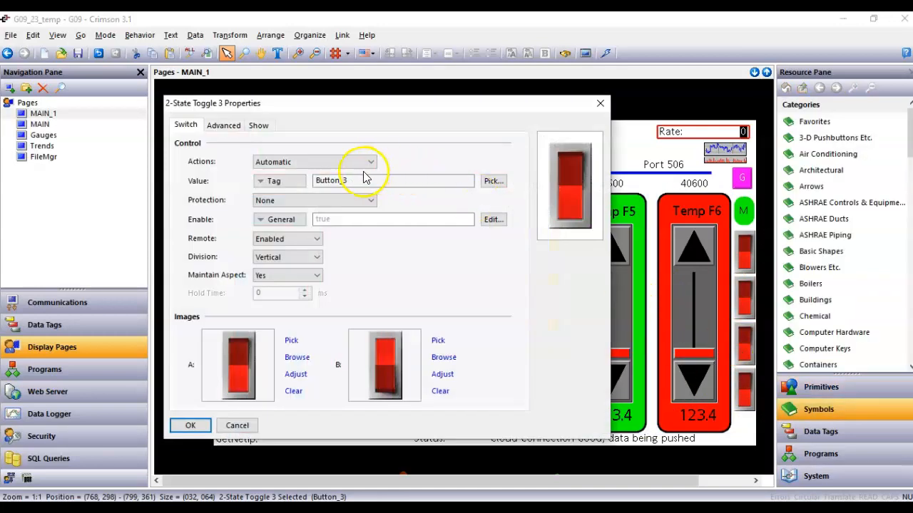
pyautogui.click(189, 425)
pyautogui.doubleClick(745, 394)
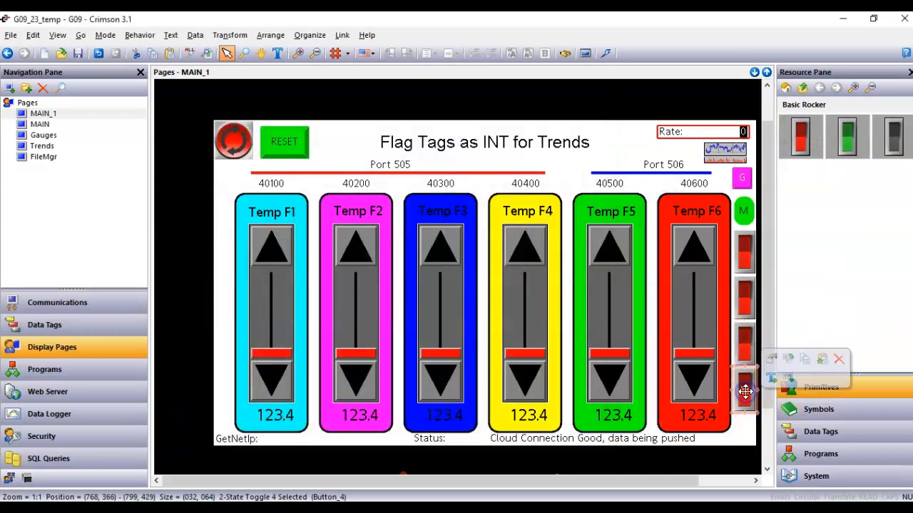
pyautogui.click(188, 425)
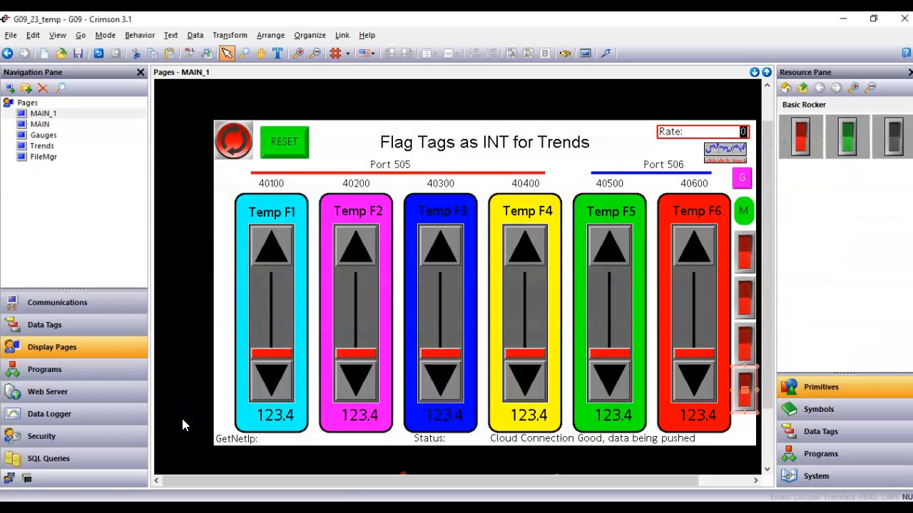
# Add the tags Button_1 through Button_4 to the contents of data log Log1.
pyautogui.click(114, 421)
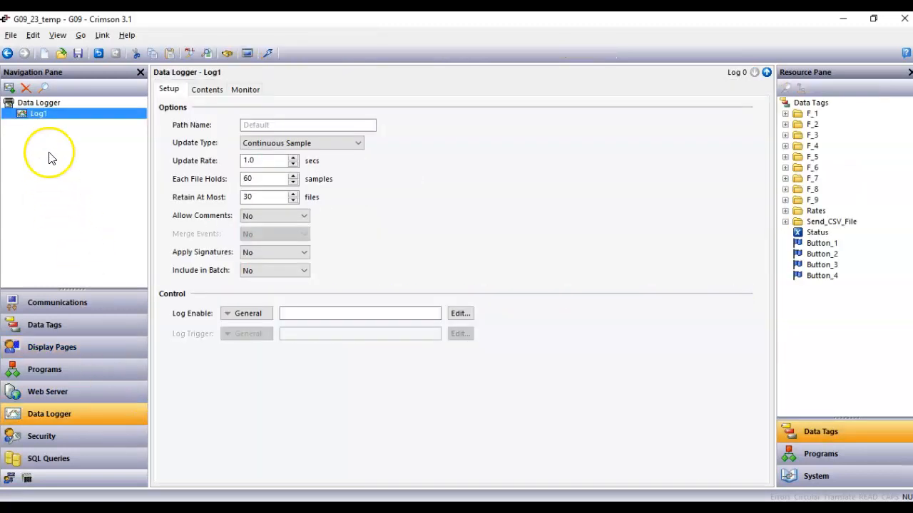
pyautogui.click(207, 93)
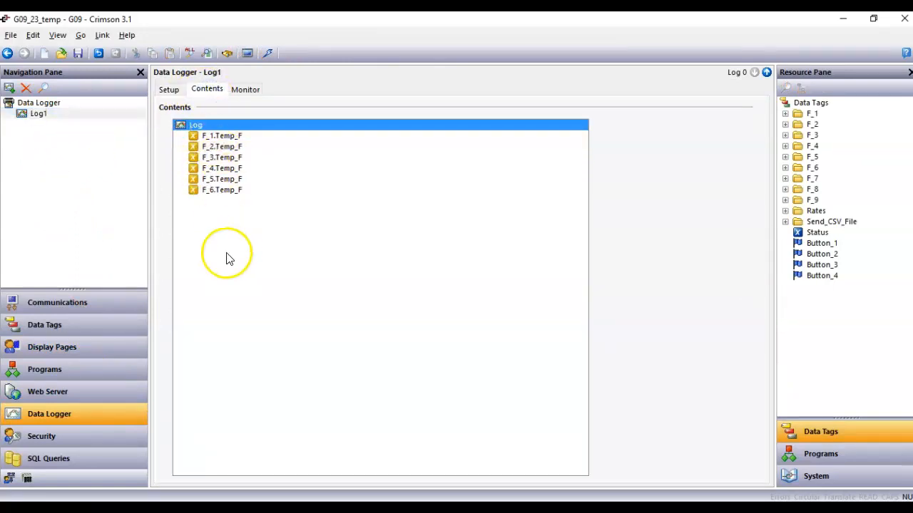
pyautogui.click(828, 245)
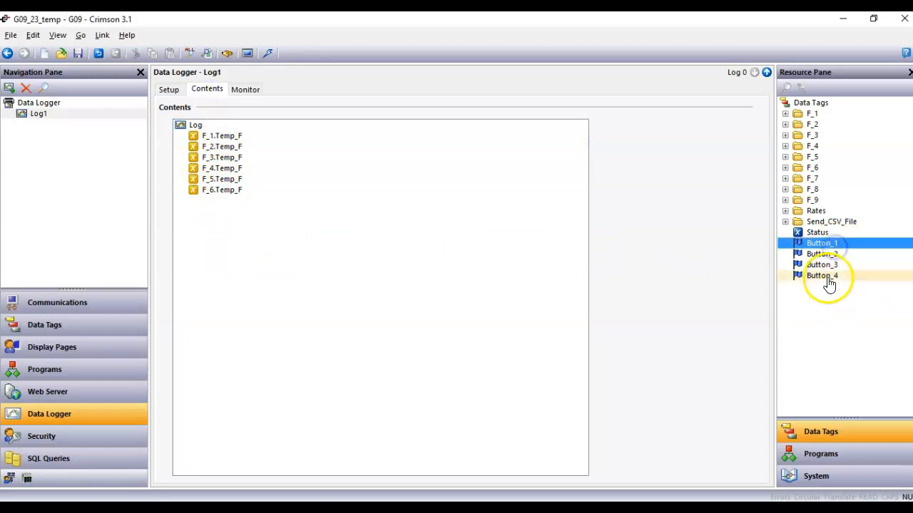
pyautogui.keyDown('shift'); pyautogui.click(823, 277); pyautogui.keyUp('shift')
pyautogui.moveTo(827, 276); pyautogui.dragTo(284, 271)
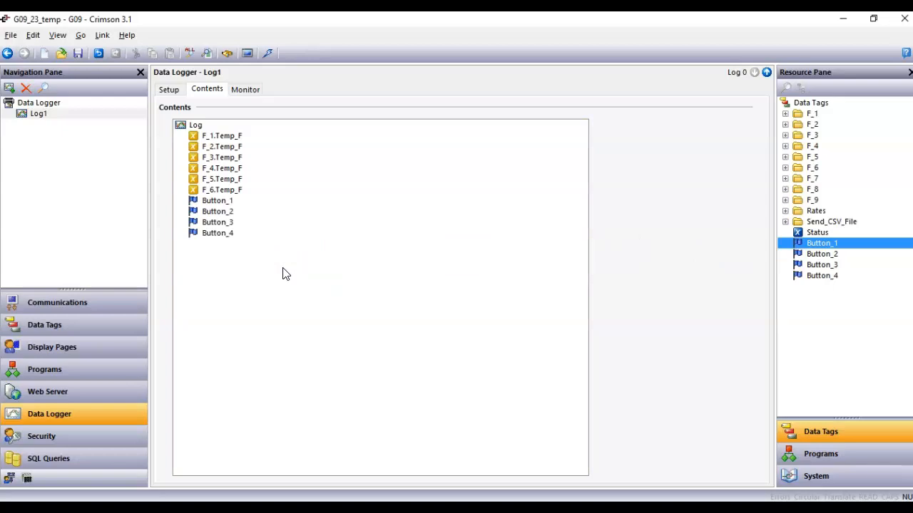
# On the Trends display page, set the MAIN button's Goto Page target to MAIN_1.
pyautogui.click(107, 355)
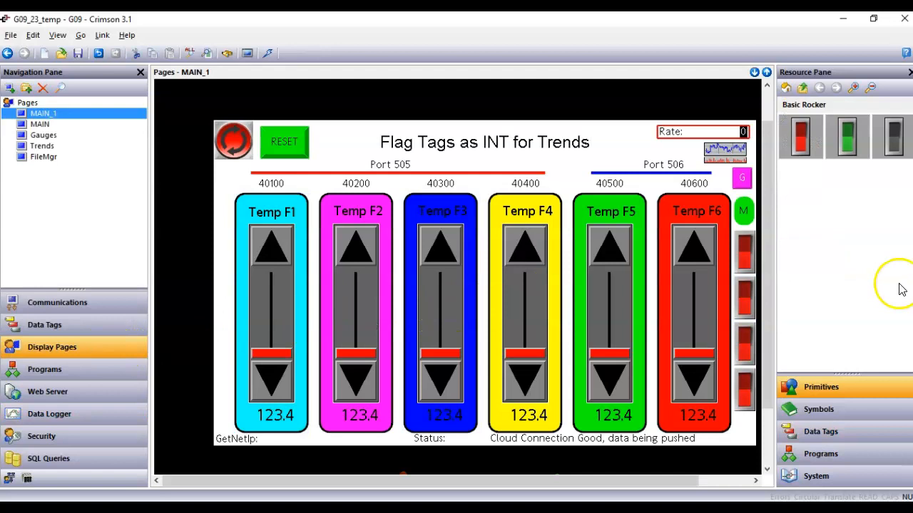
pyautogui.click(744, 214)
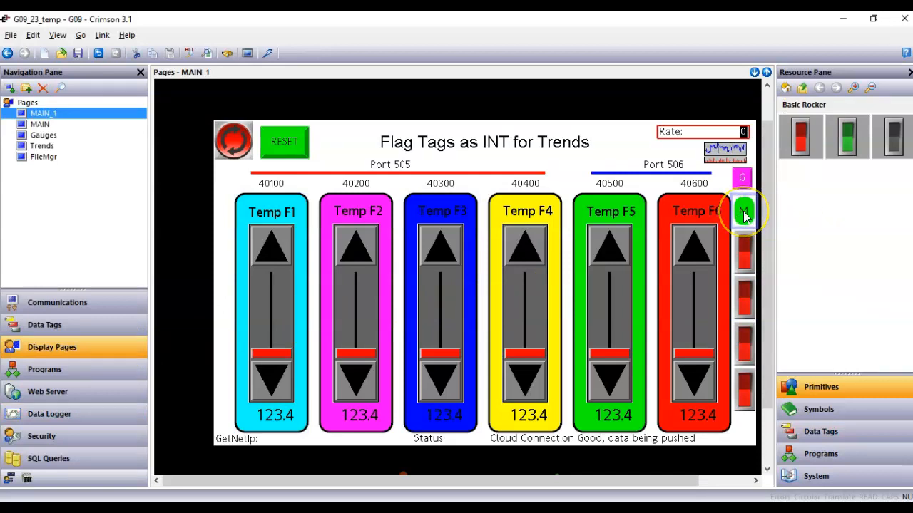
pyautogui.click(740, 155)
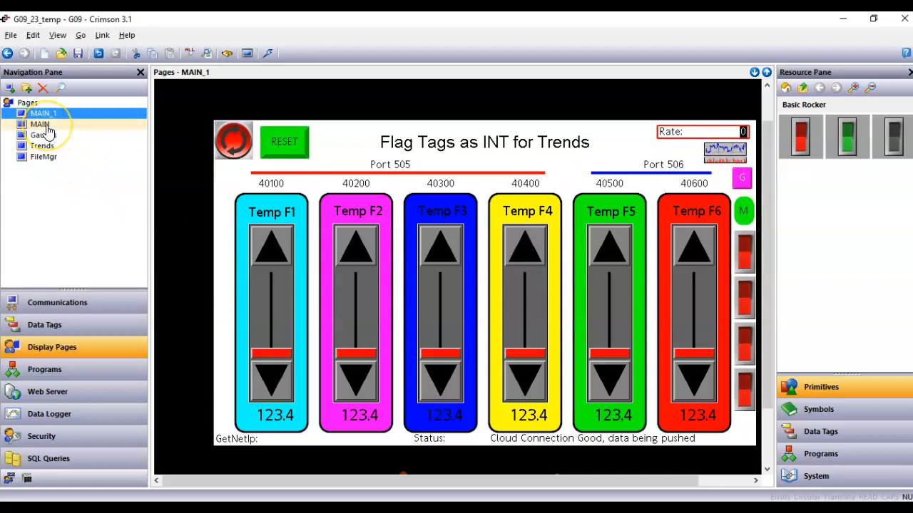
pyautogui.click(45, 136)
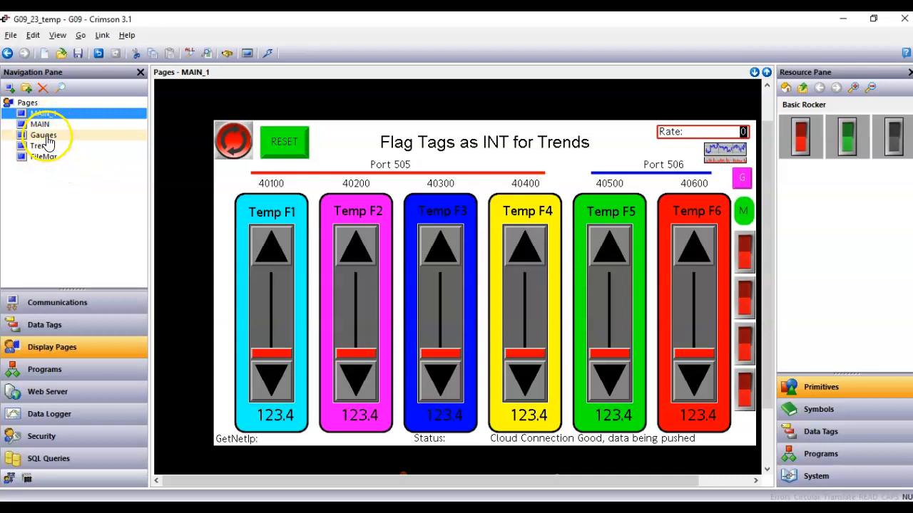
pyautogui.click(34, 147)
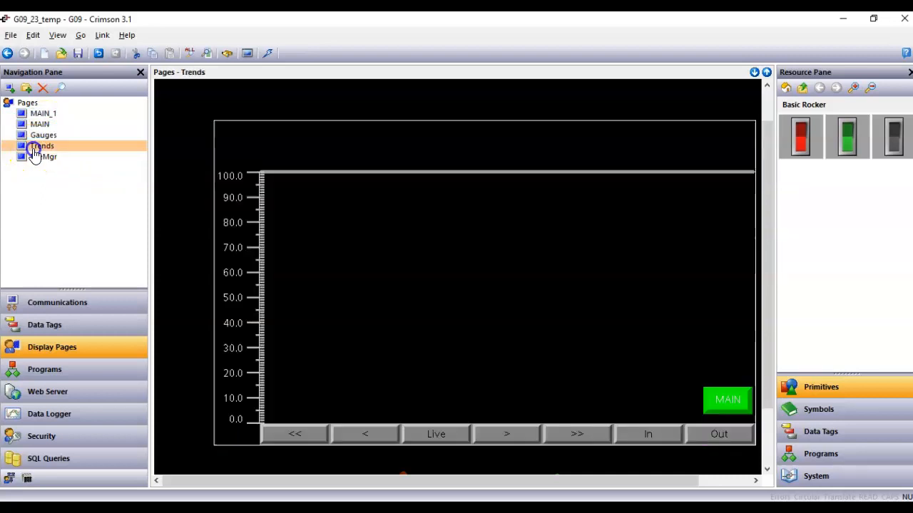
pyautogui.rightClick(727, 398)
pyautogui.click(766, 389)
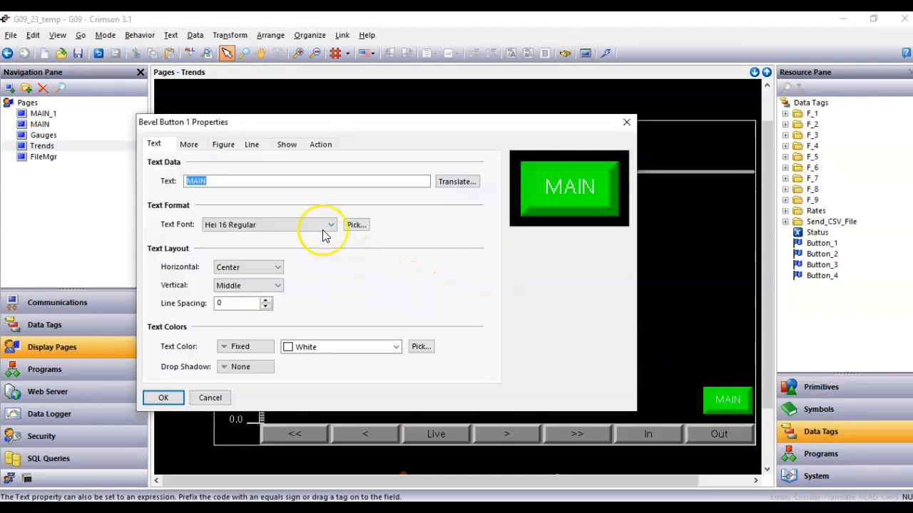
pyautogui.click(321, 144)
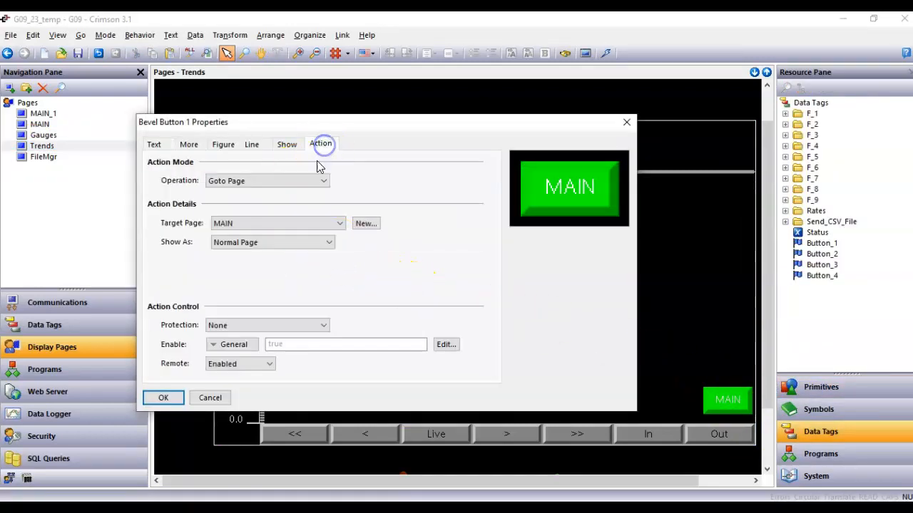
pyautogui.click(339, 223)
pyautogui.click(300, 262)
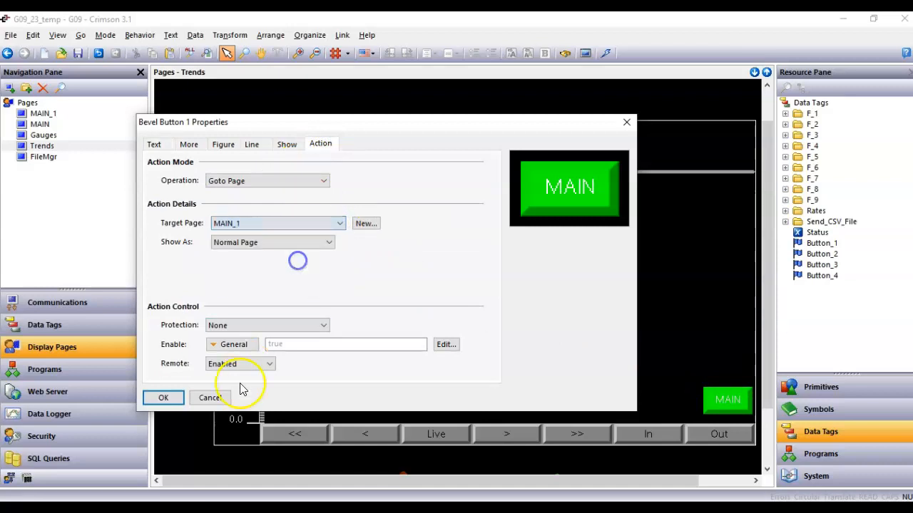
pyautogui.click(164, 398)
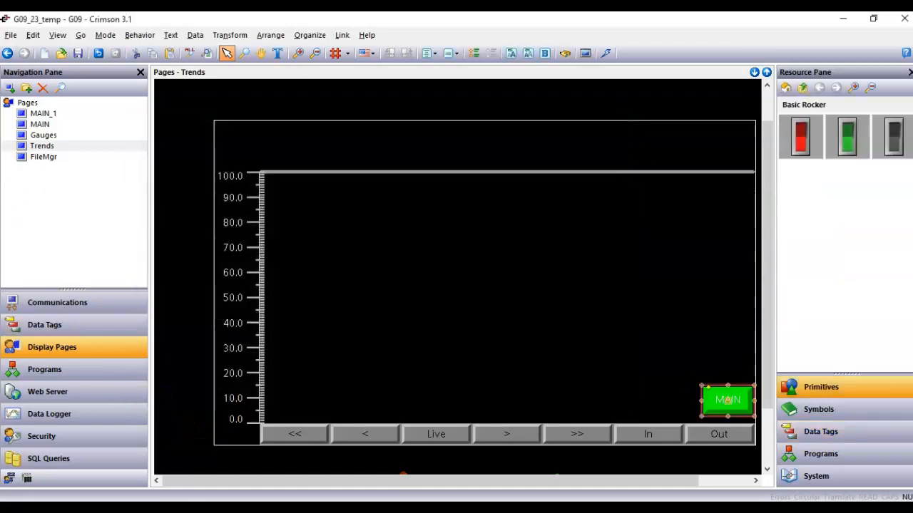
# Return to the MAIN_1 display page and try to download the updated database to the device.
pyautogui.click(41, 115)
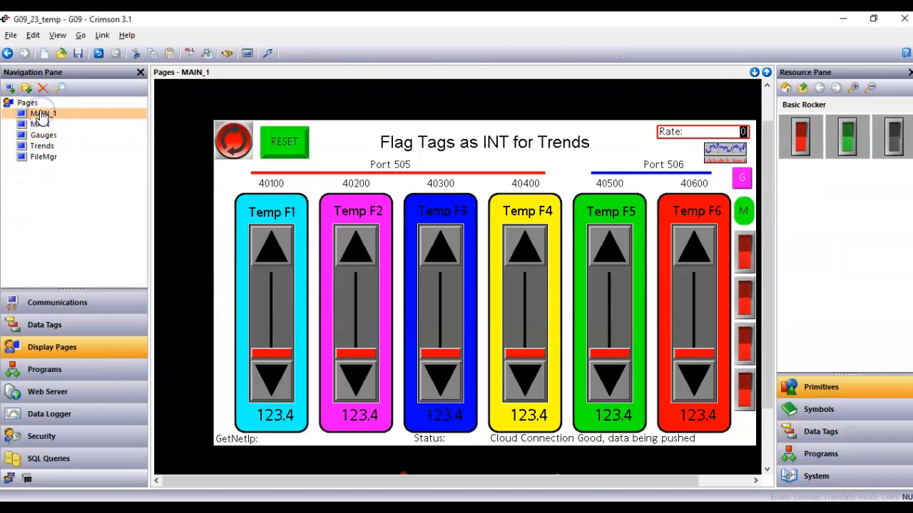
pyautogui.click(269, 54)
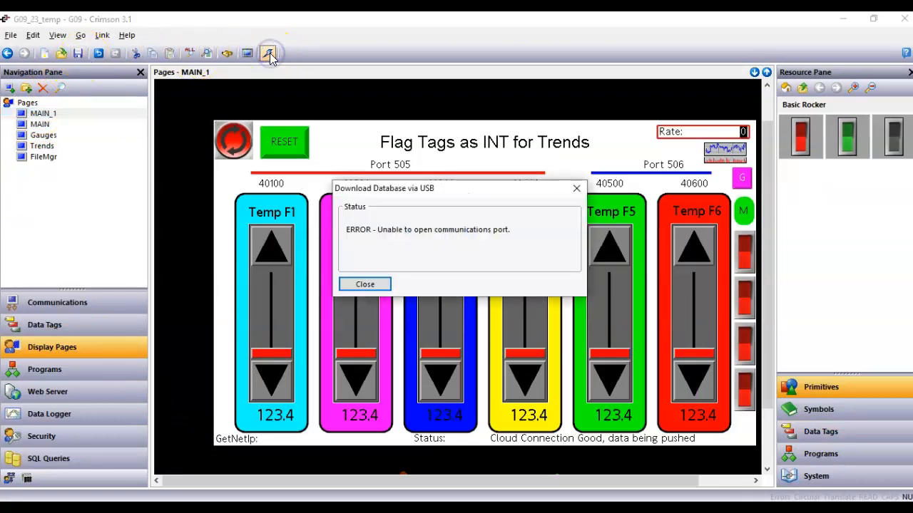
pyautogui.click(371, 285)
# Set the link options to download over TCP/IP and send the updated database to the device.
pyautogui.click(102, 34)
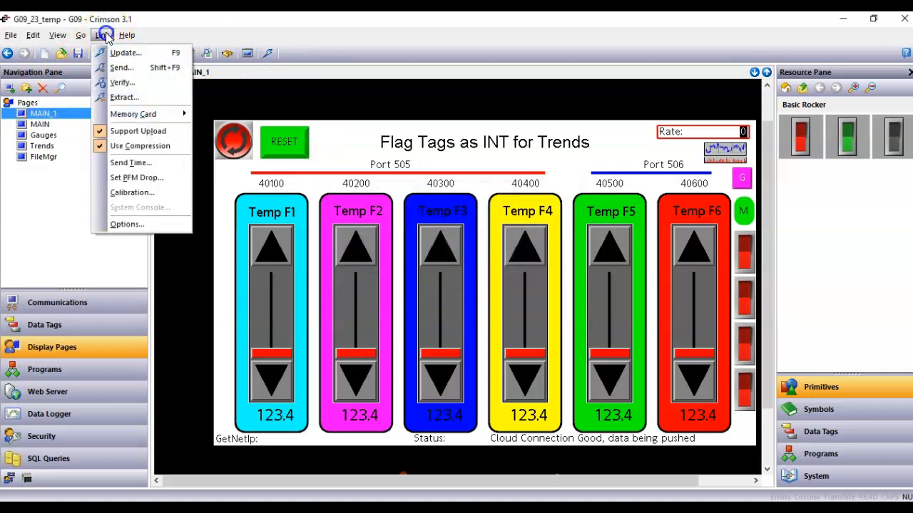
pyautogui.click(114, 226)
pyautogui.click(372, 263)
pyautogui.click(386, 357)
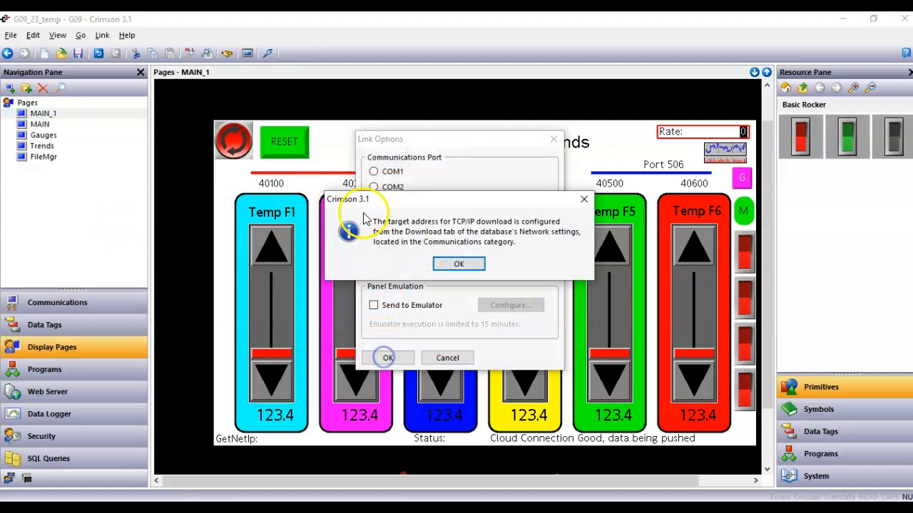
pyautogui.click(458, 264)
pyautogui.click(267, 54)
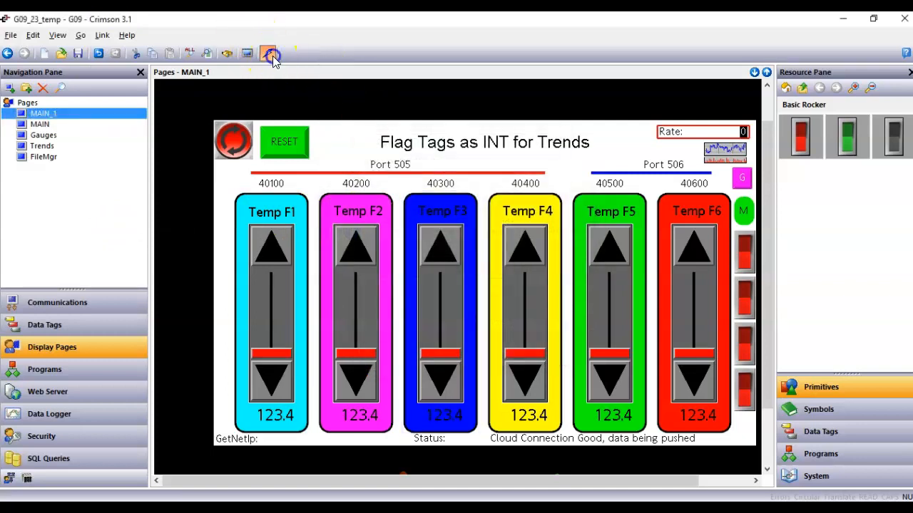
pyautogui.click(428, 267)
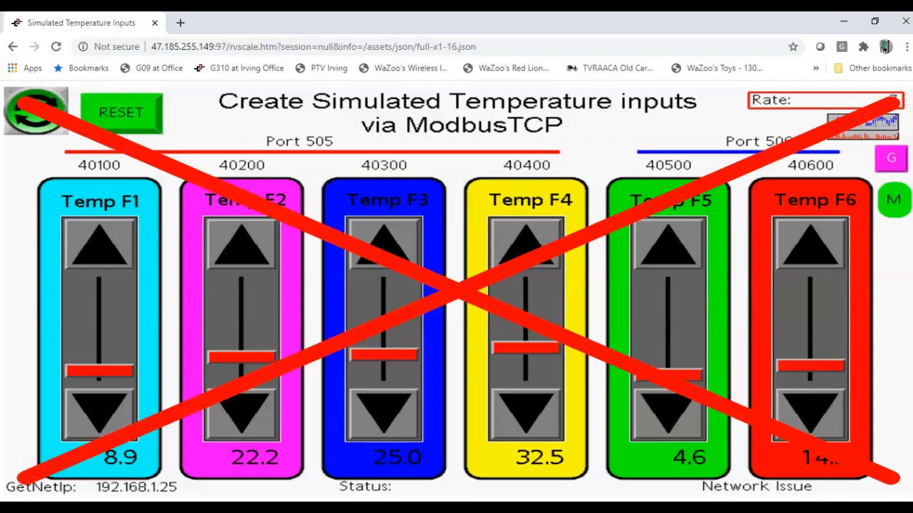
# Switch to the device's remote web view in the browser, set the Rate to 7 and start the temperature simulation.
pyautogui.rightClick(346, 142)
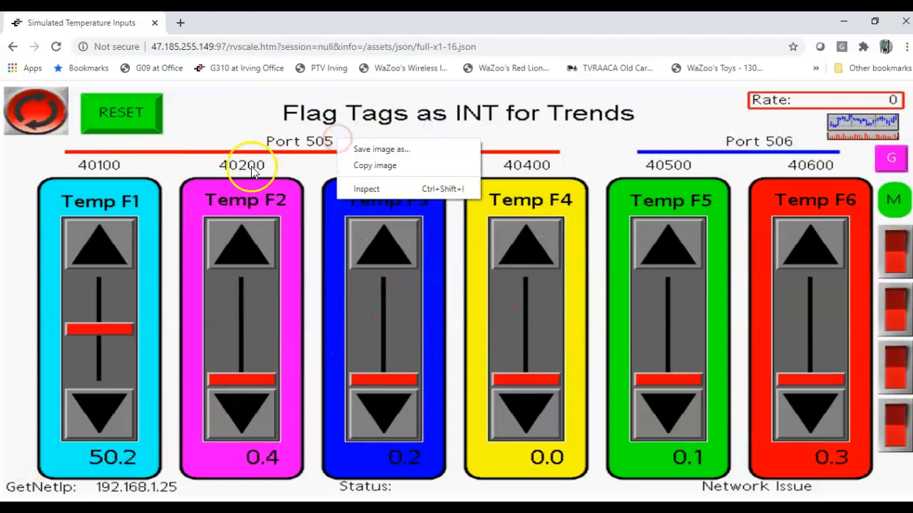
pyautogui.click(249, 127)
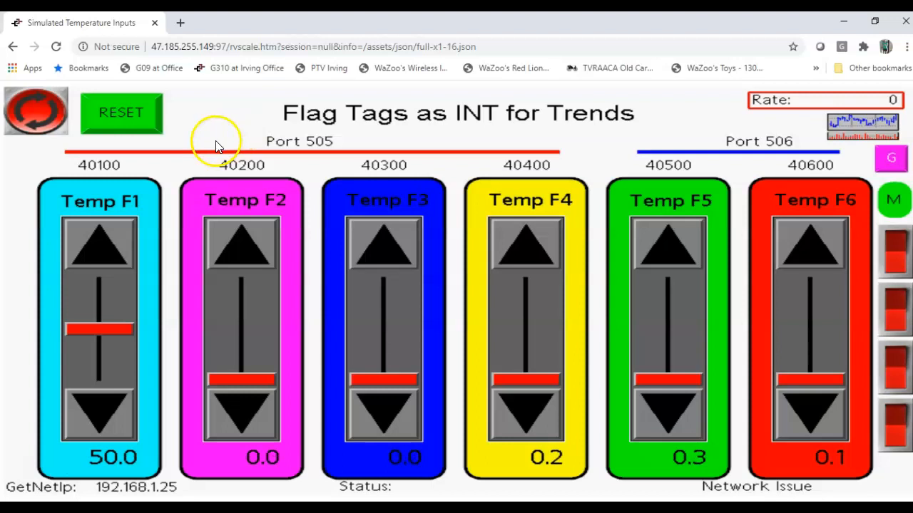
pyautogui.click(861, 101)
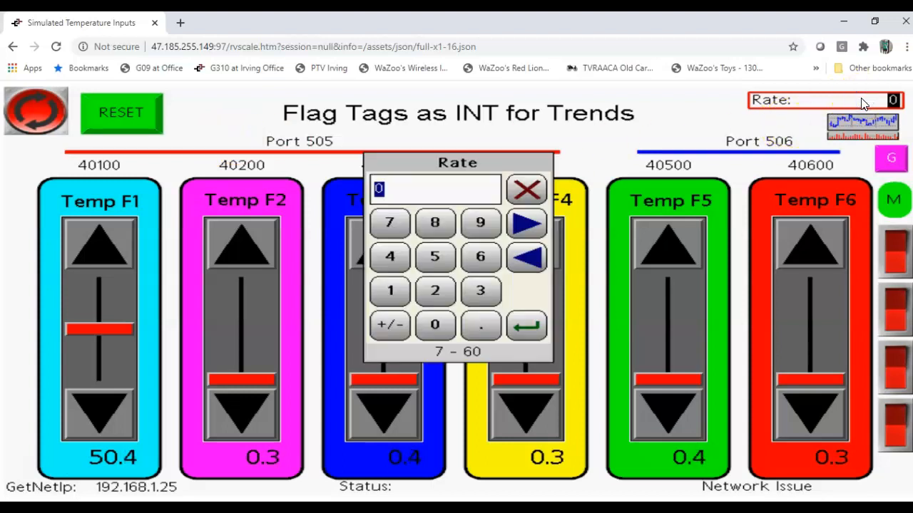
pyautogui.press('Return')
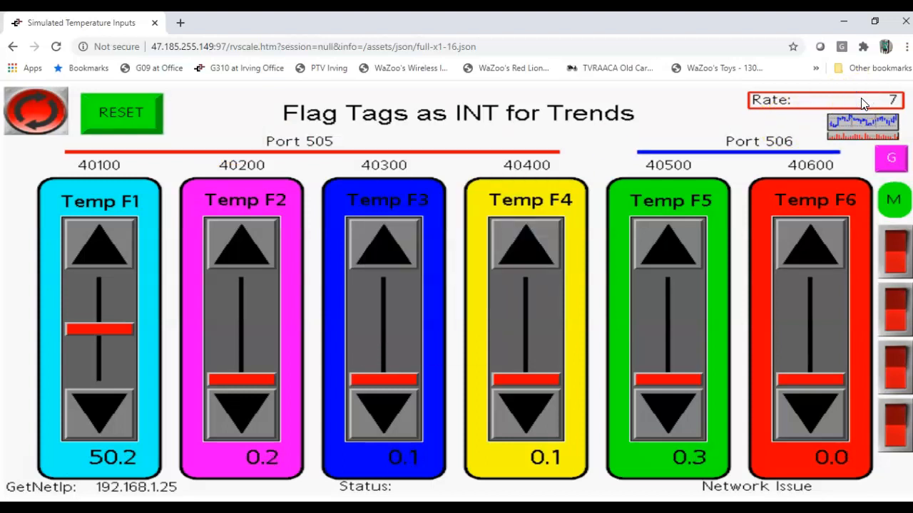
pyautogui.click(51, 107)
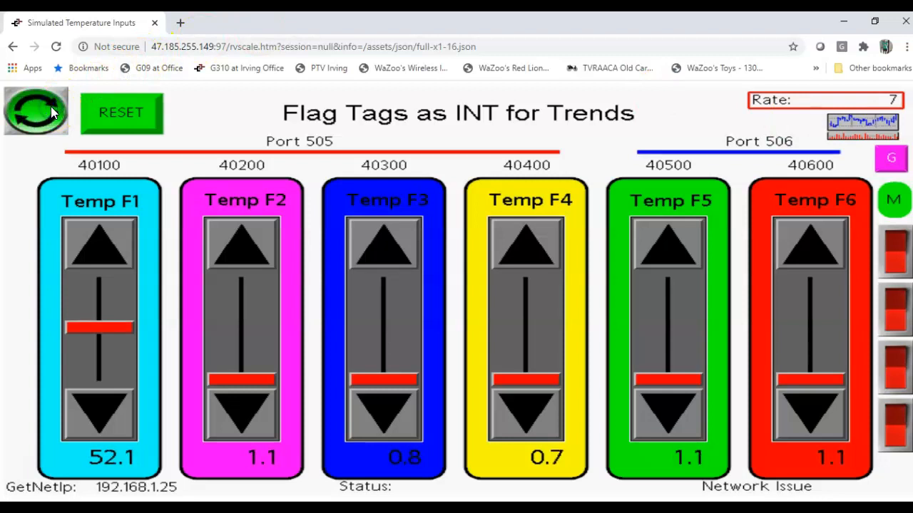
# Raise the Temp F2 through Temp F6 sliders to differing levels.
pyautogui.click(241, 338)
pyautogui.click(387, 319)
pyautogui.click(527, 322)
pyautogui.click(670, 341)
pyautogui.click(806, 340)
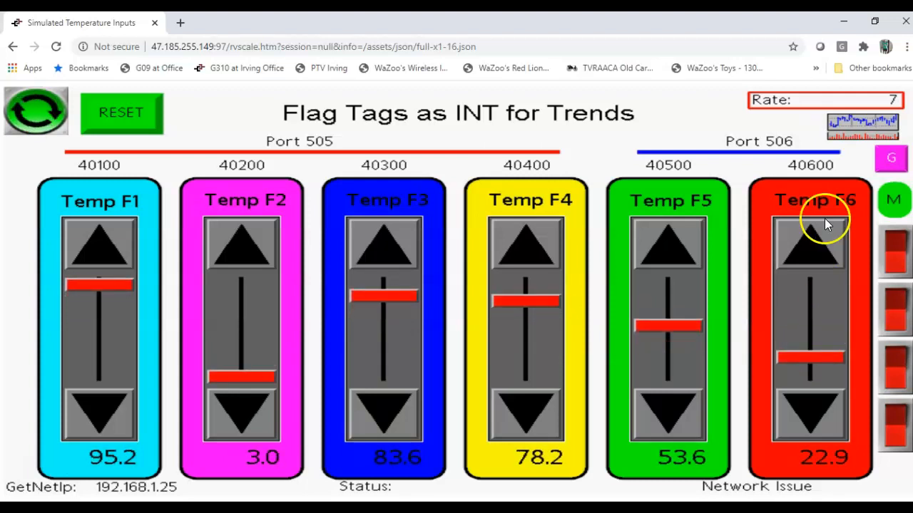
# Open the Trends page and examine the logged temperatures and button states at several cursor points.
pyautogui.click(856, 124)
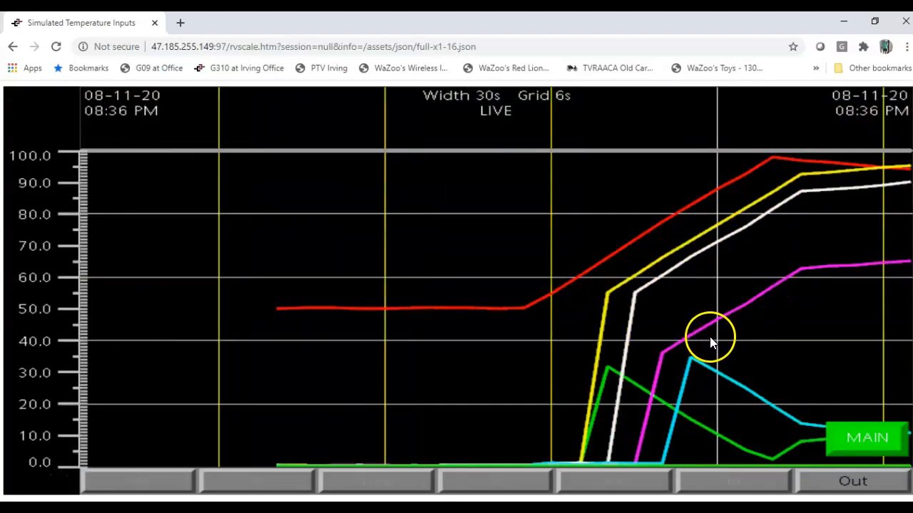
pyautogui.click(715, 341)
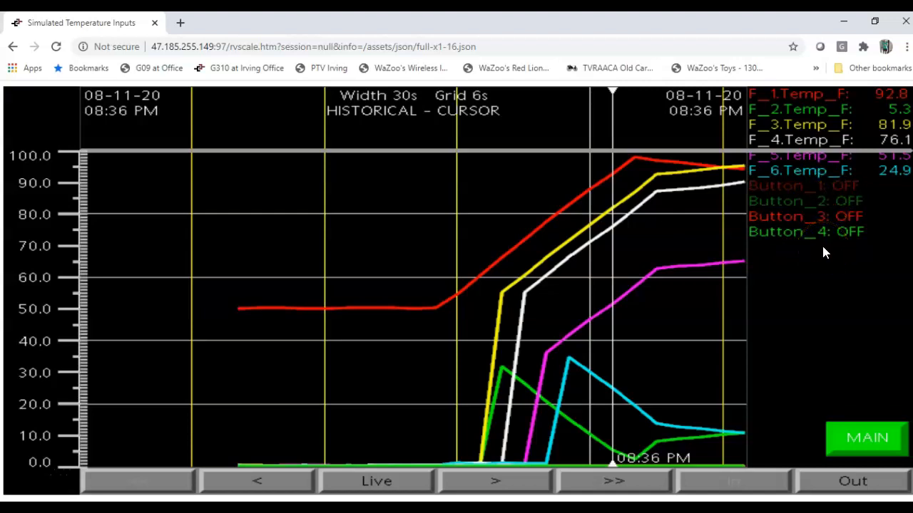
pyautogui.click(643, 271)
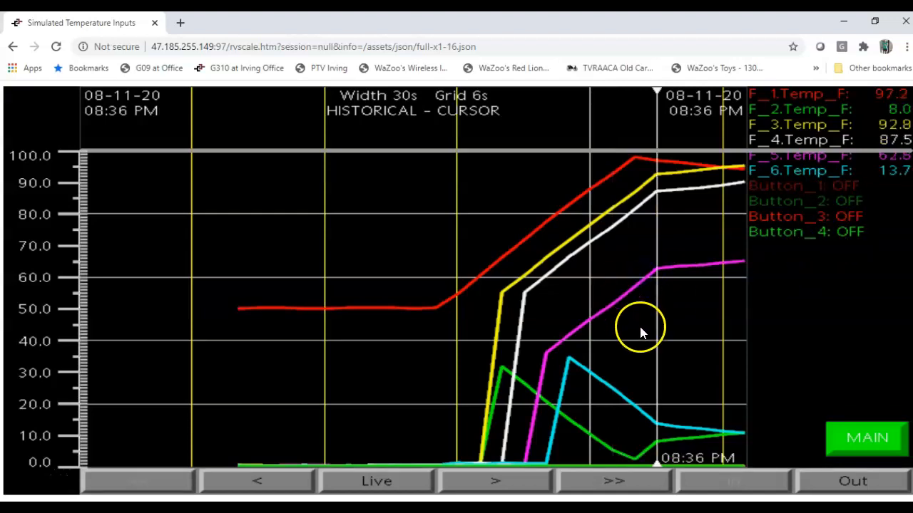
pyautogui.click(599, 346)
pyautogui.click(563, 344)
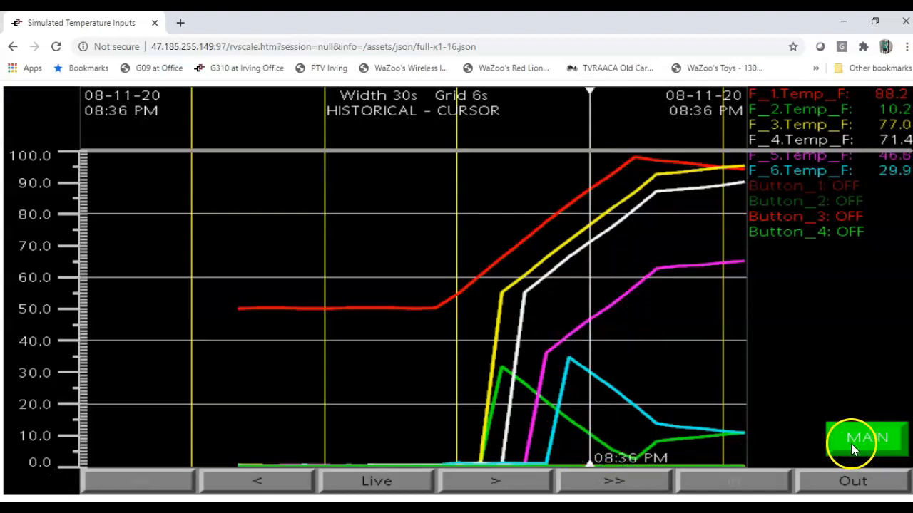
# Return to the main page and switch on all four red rocker toggles.
pyautogui.click(875, 440)
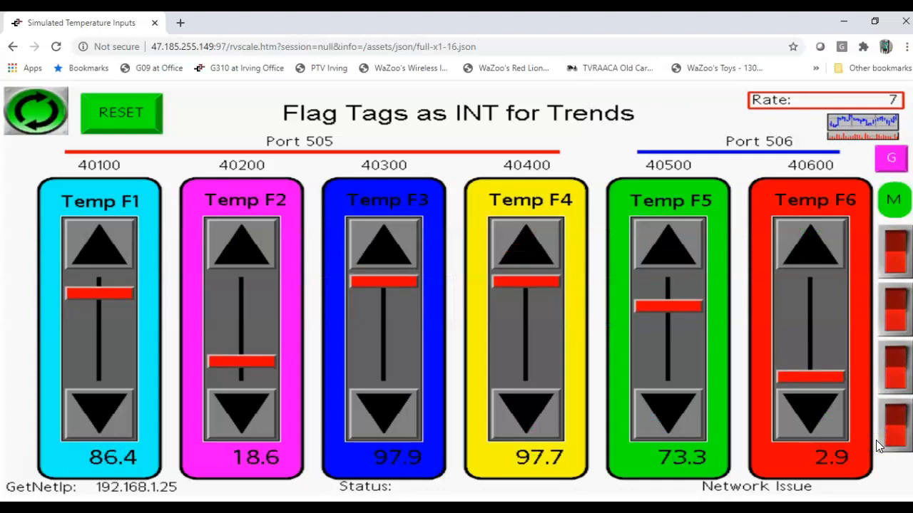
pyautogui.click(895, 242)
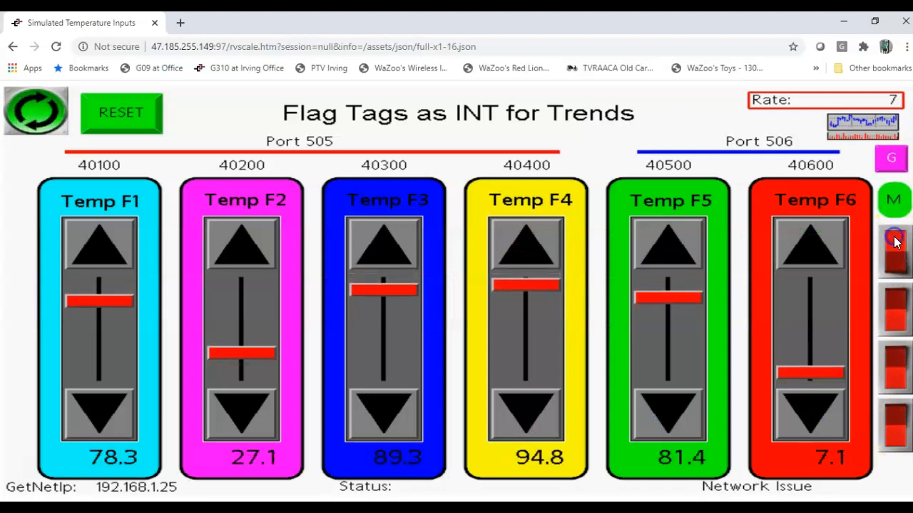
pyautogui.click(895, 307)
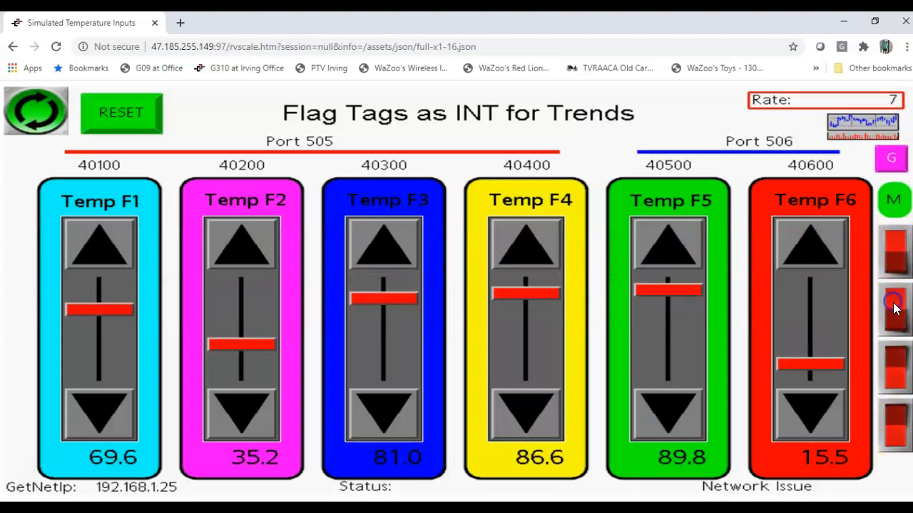
pyautogui.click(897, 360)
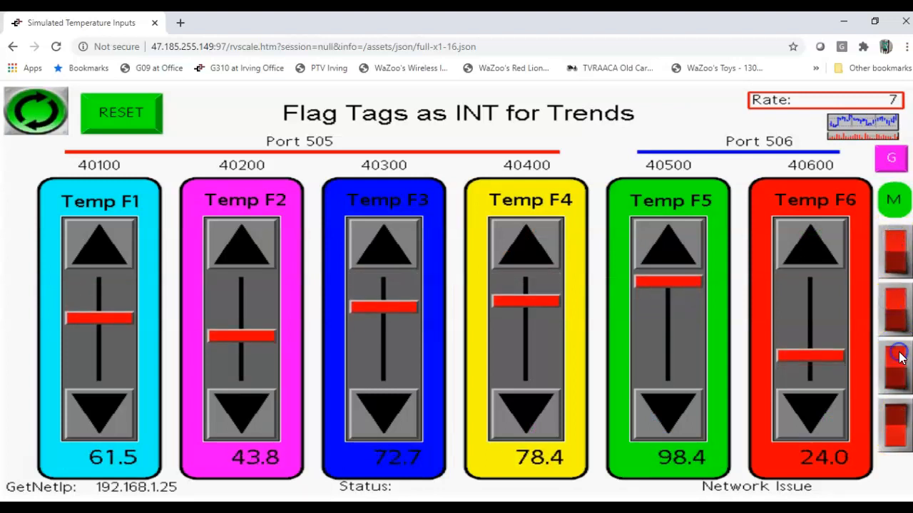
pyautogui.click(897, 425)
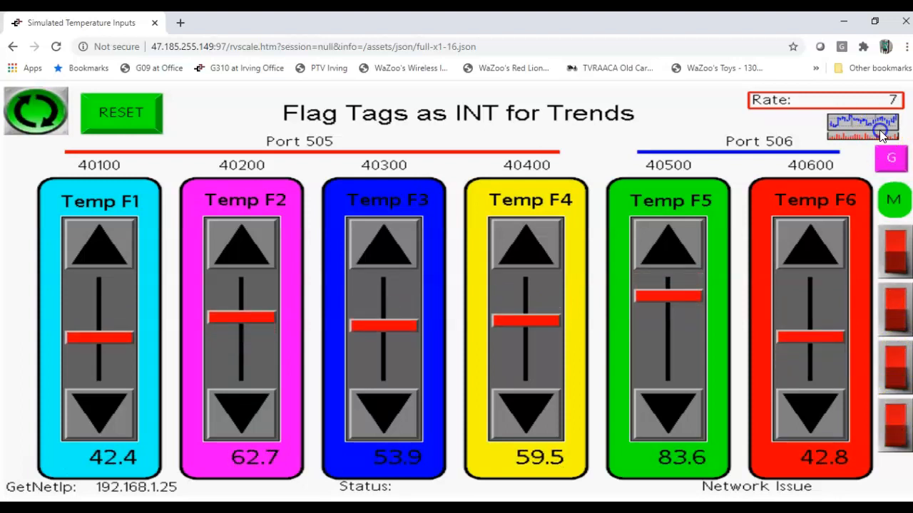
# Check the four button states on the Trends page by placing the cursor near the latest samples.
pyautogui.click(877, 130)
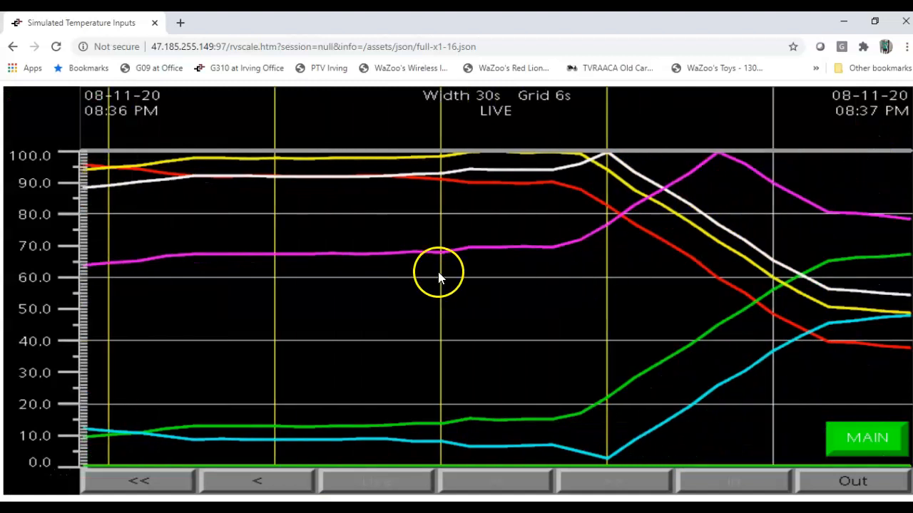
pyautogui.click(438, 274)
pyautogui.click(697, 342)
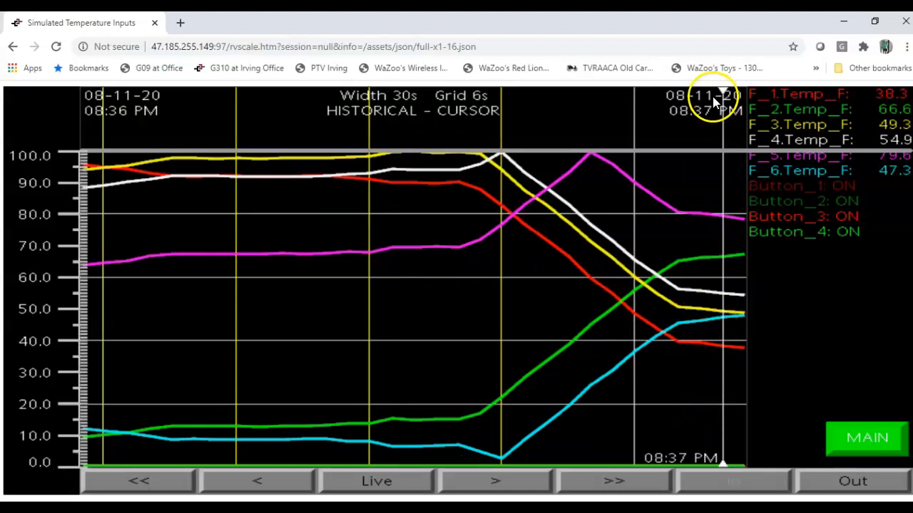
pyautogui.click(733, 312)
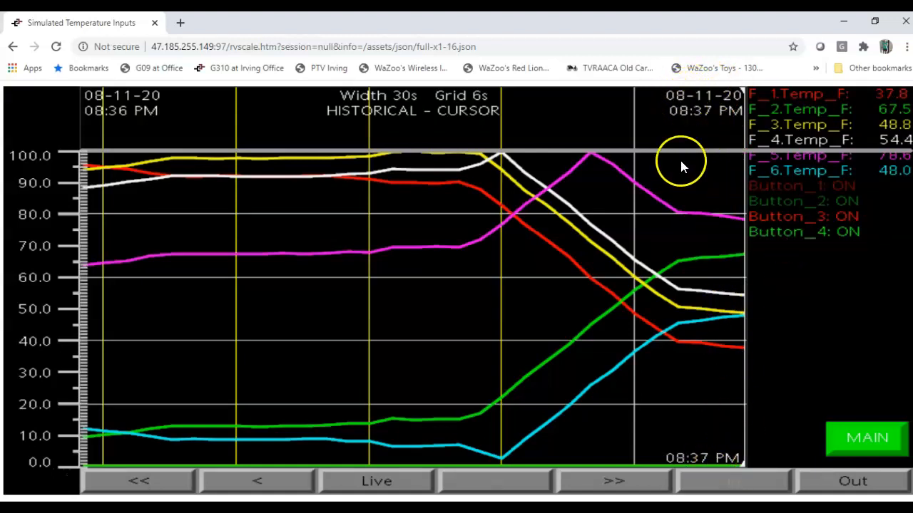
# Switch off the third and fourth toggles on the main page and check their logged states in the trend.
pyautogui.click(846, 436)
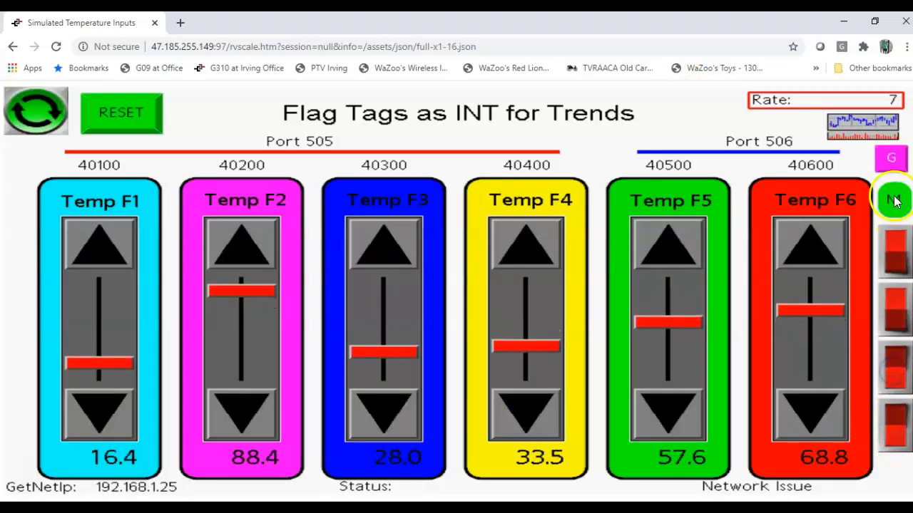
pyautogui.click(884, 132)
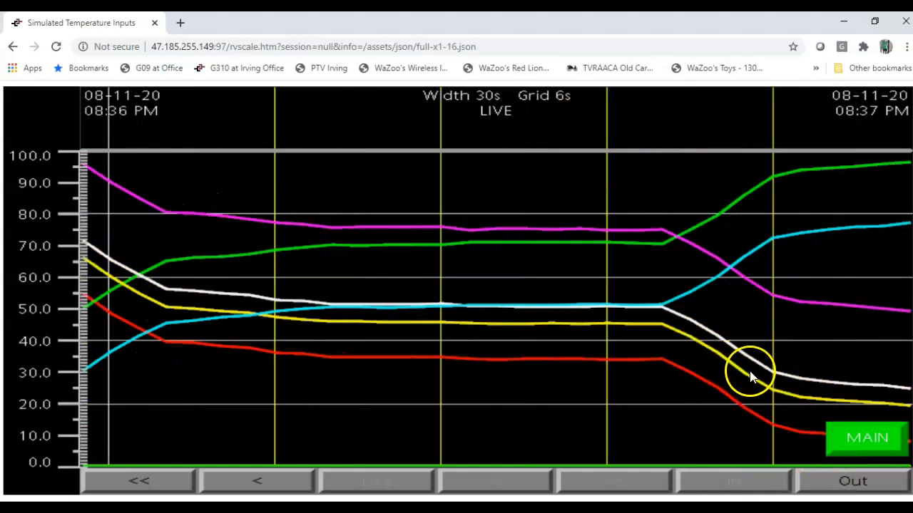
pyautogui.click(750, 372)
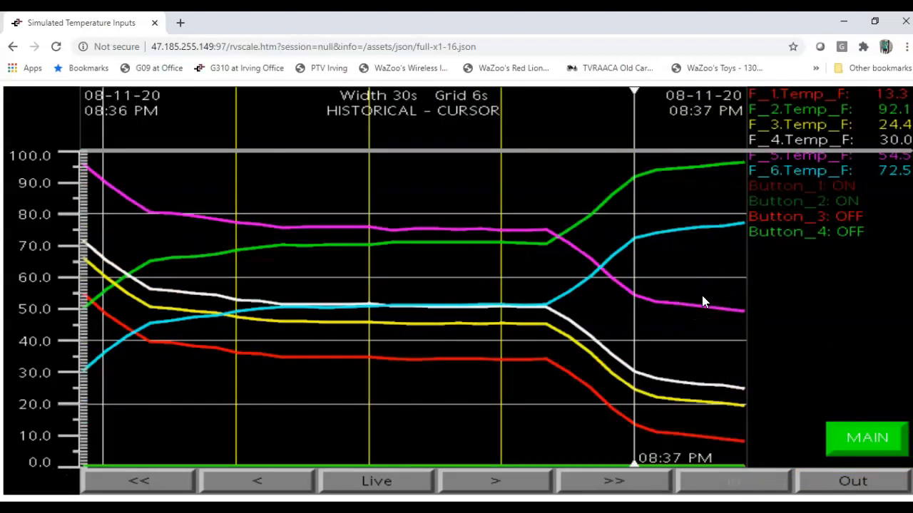
pyautogui.click(862, 437)
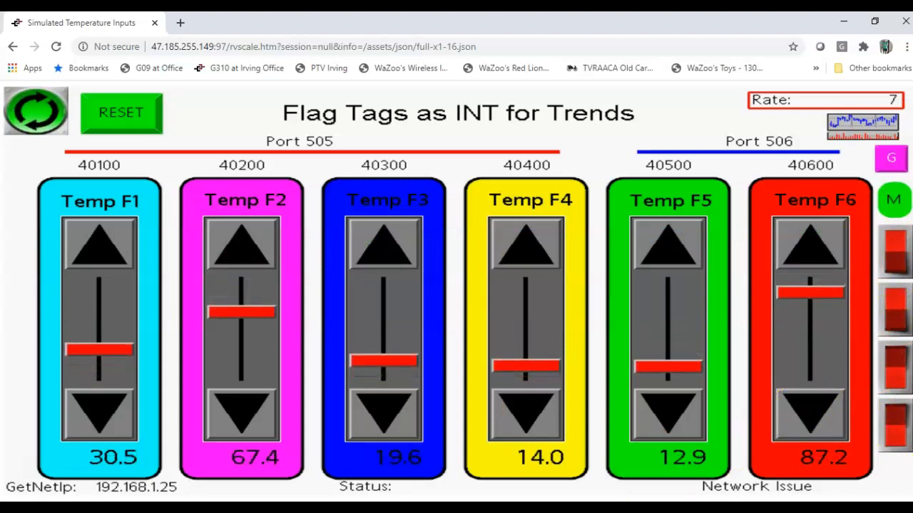
# Back in Crimson 3.1, create a new internal numeric data tag after Button_4 and name it Tag_1.
pyautogui.click(585, 507)
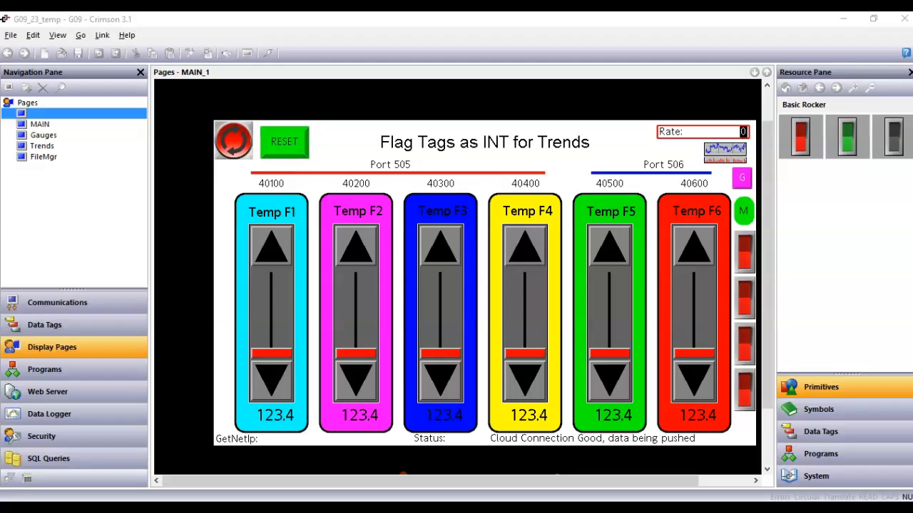
pyautogui.click(92, 330)
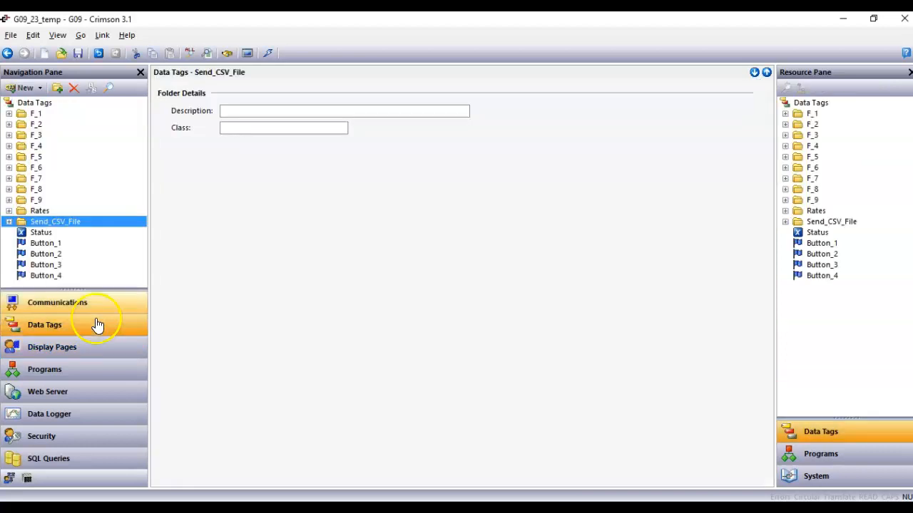
pyautogui.click(47, 279)
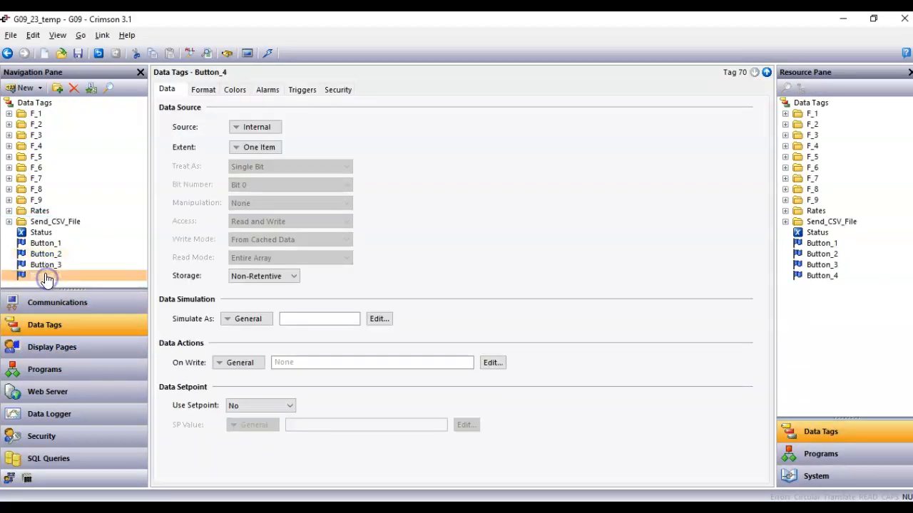
pyautogui.moveTo(55, 289); pyautogui.dragTo(47, 333)
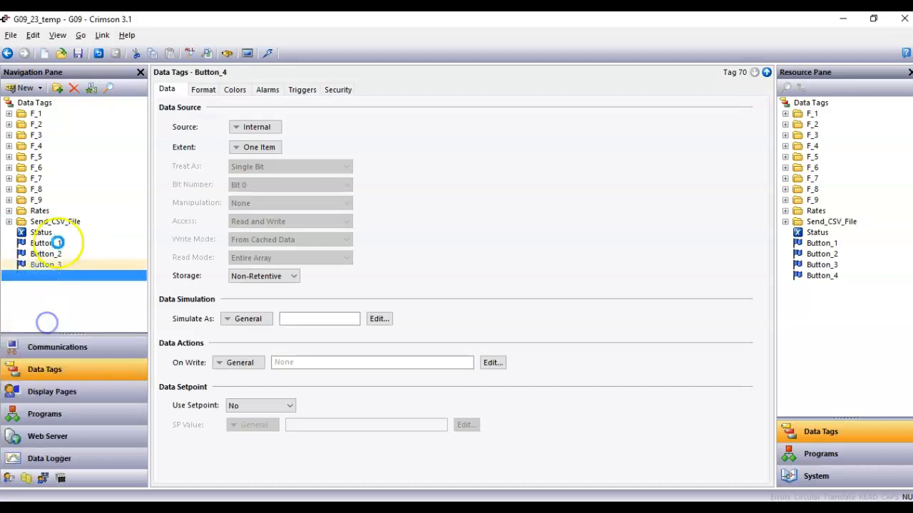
pyautogui.click(26, 89)
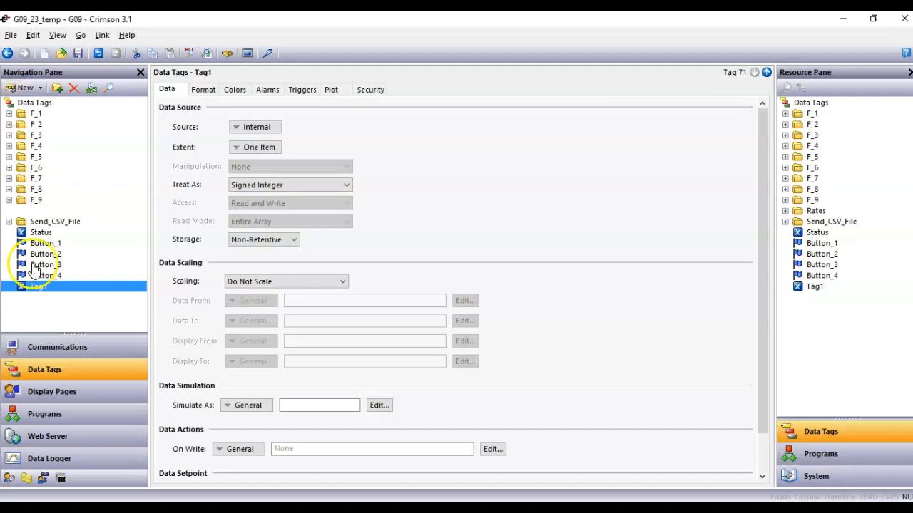
pyautogui.click(40, 288)
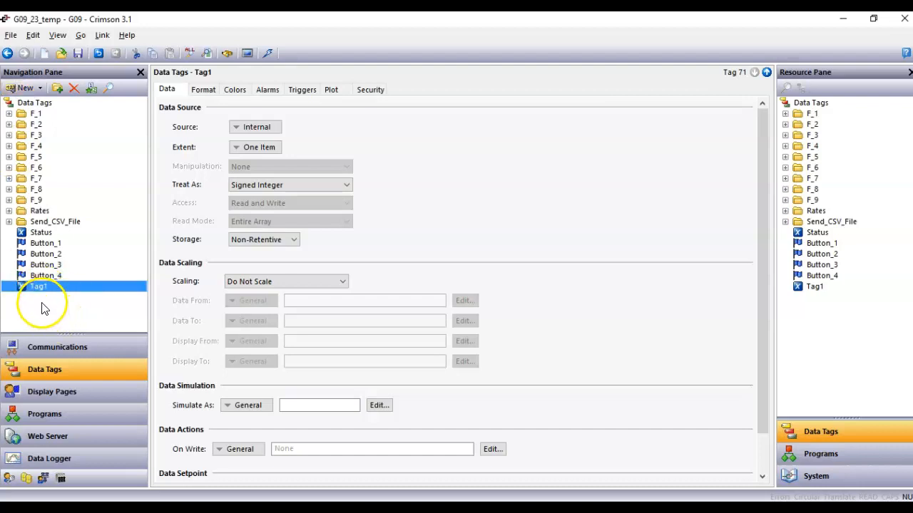
pyautogui.click(41, 288)
pyautogui.press('Return')
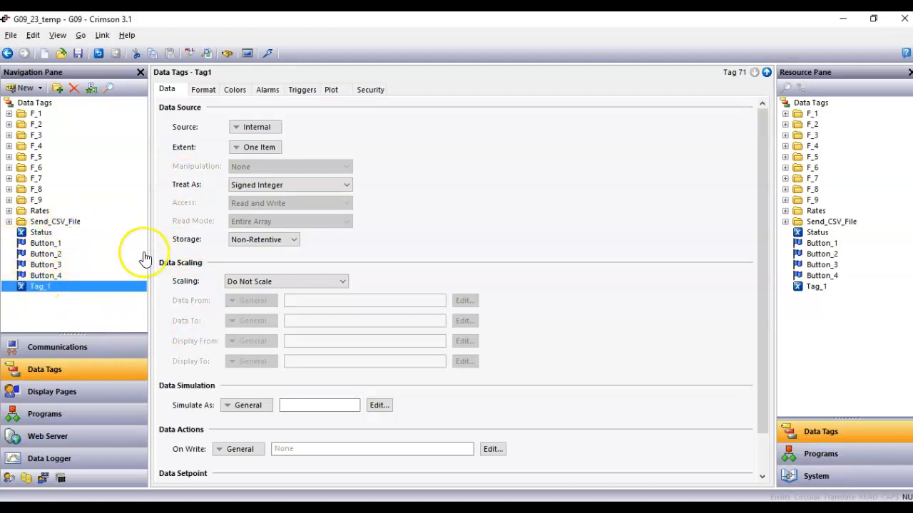
# Set Tag_1's data limits to a minimum value of -1 and a maximum value of 2.
pyautogui.click(202, 90)
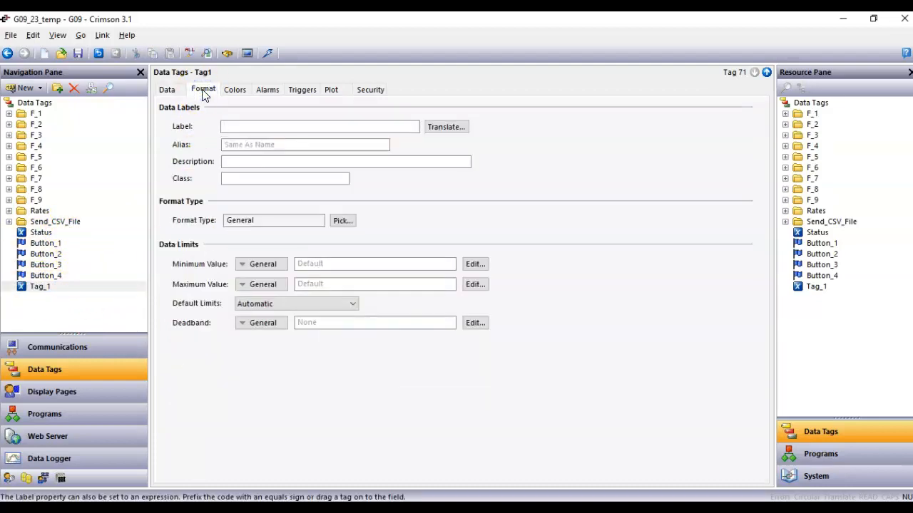
pyautogui.click(347, 267)
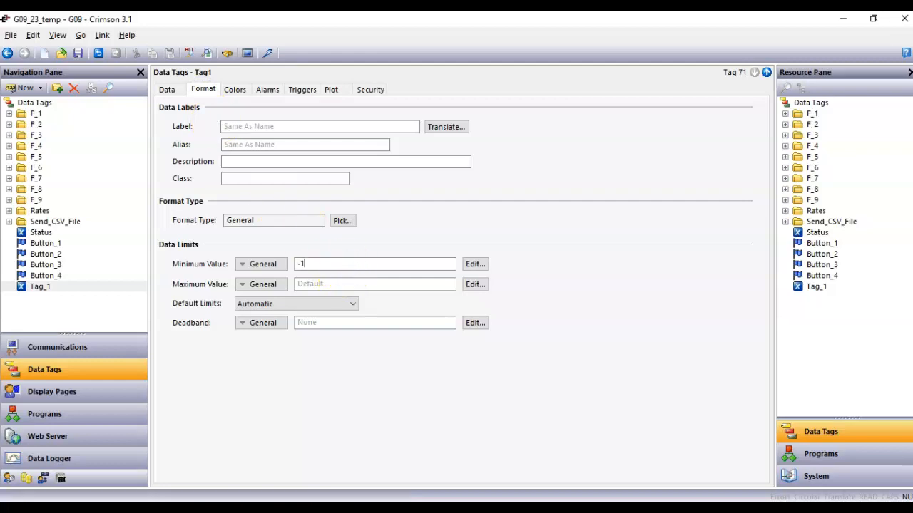
pyautogui.click(348, 288)
pyautogui.click(165, 92)
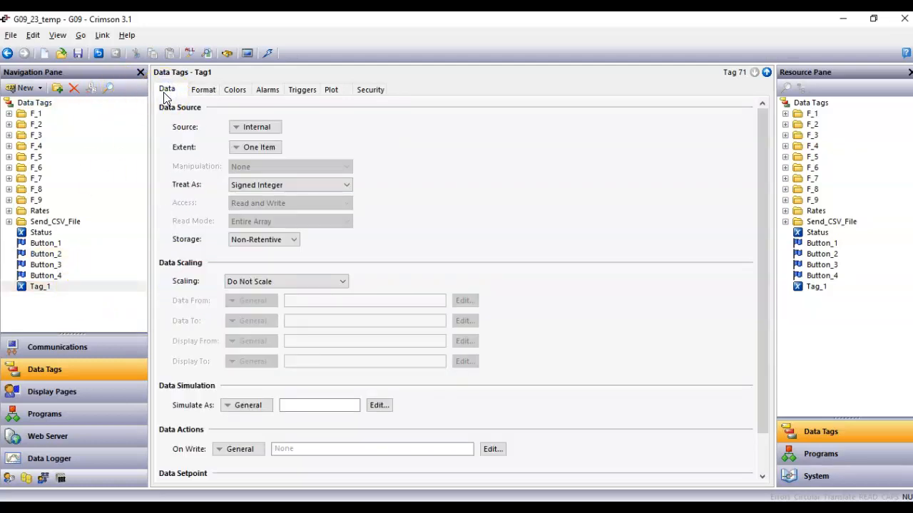
pyautogui.click(98, 287)
pyautogui.click(205, 92)
pyautogui.click(63, 254)
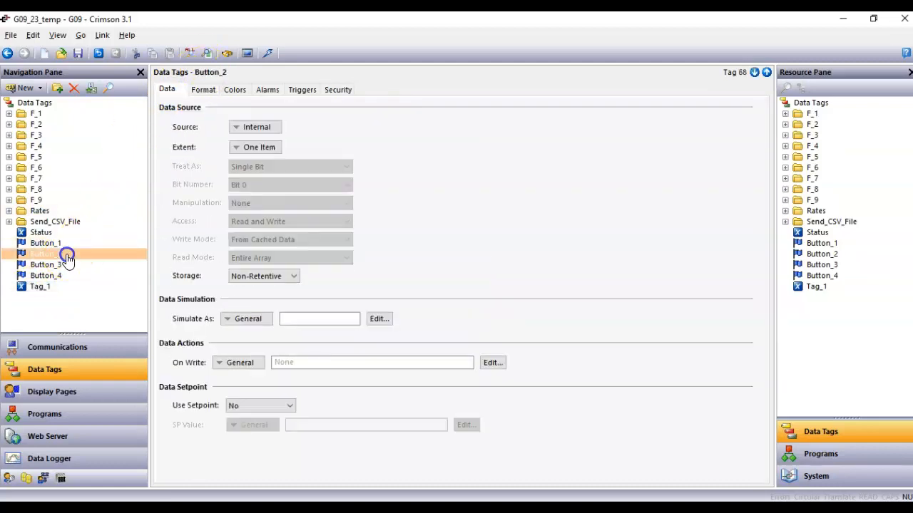
pyautogui.click(41, 287)
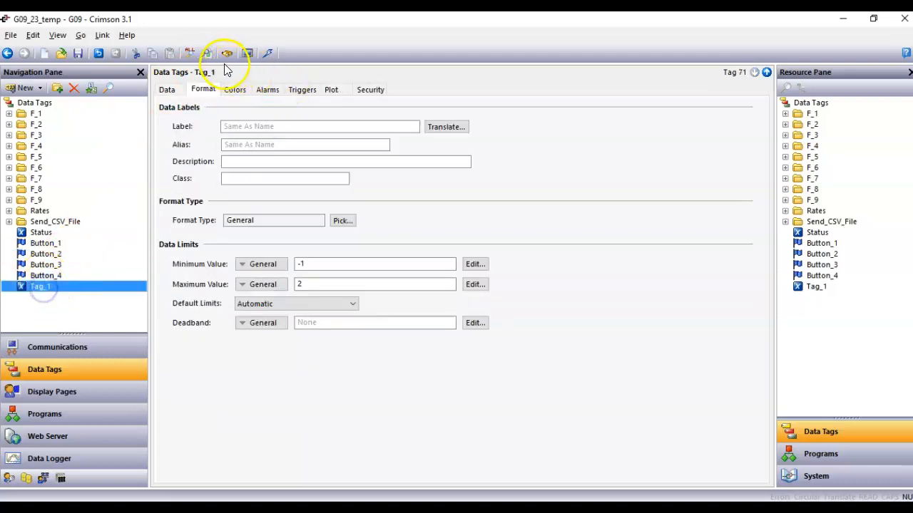
# Make the Button_1 flag tag the data source of Tag_1 and compare the format settings of both tags.
pyautogui.click(172, 90)
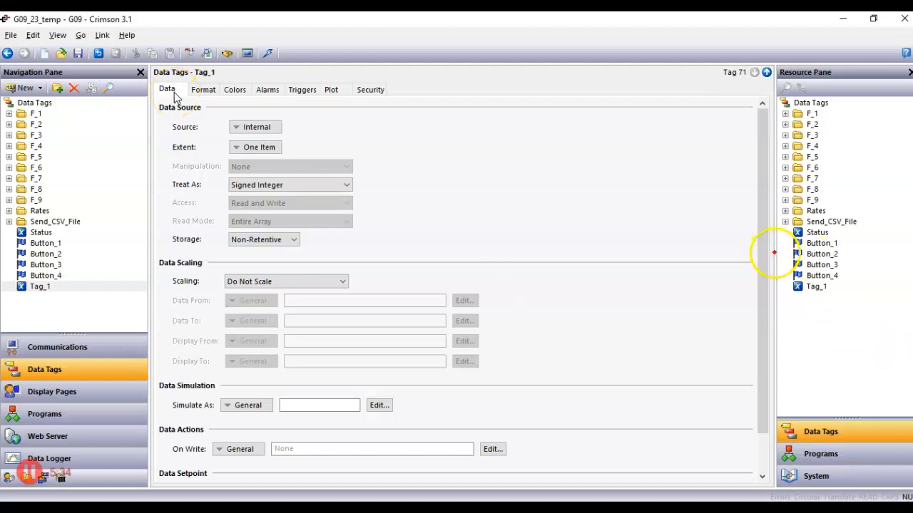
pyautogui.moveTo(782, 253); pyautogui.dragTo(852, 250)
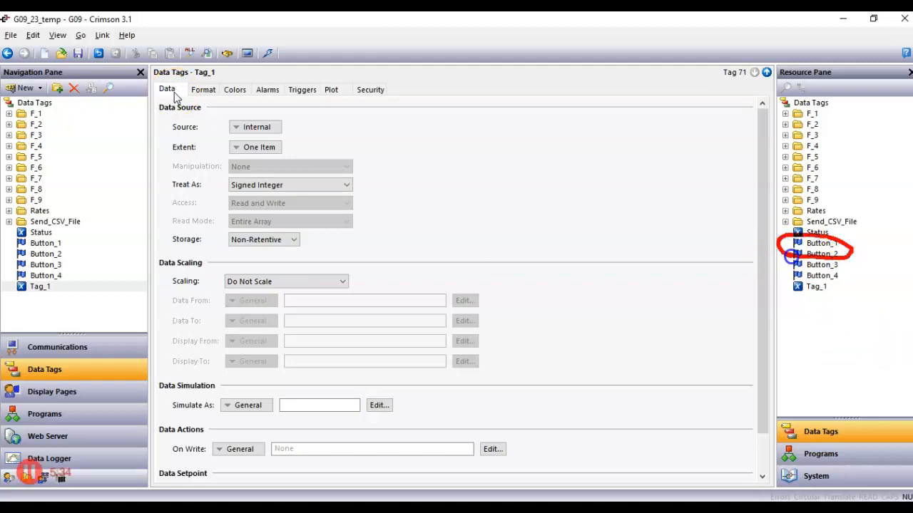
pyautogui.moveTo(783, 244)
pyautogui.mouseDown()
pyautogui.moveTo(768, 211)
pyautogui.moveTo(291, 136)
pyautogui.moveTo(159, 285)
pyautogui.moveTo(39, 287)
pyautogui.moveTo(101, 265)
pyautogui.moveTo(289, 134)
pyautogui.mouseUp()
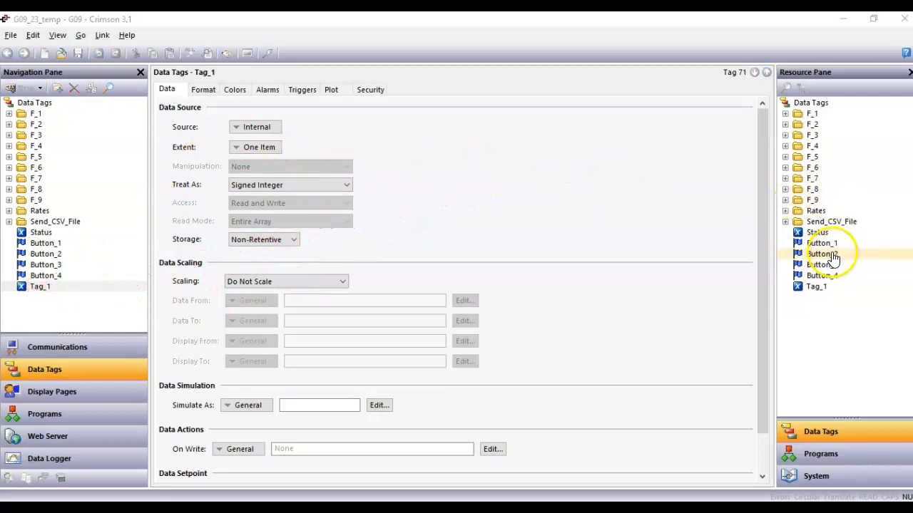
pyautogui.moveTo(824, 243)
pyautogui.mouseDown()
pyautogui.moveTo(698, 223)
pyautogui.moveTo(470, 155)
pyautogui.moveTo(280, 127)
pyautogui.mouseUp()
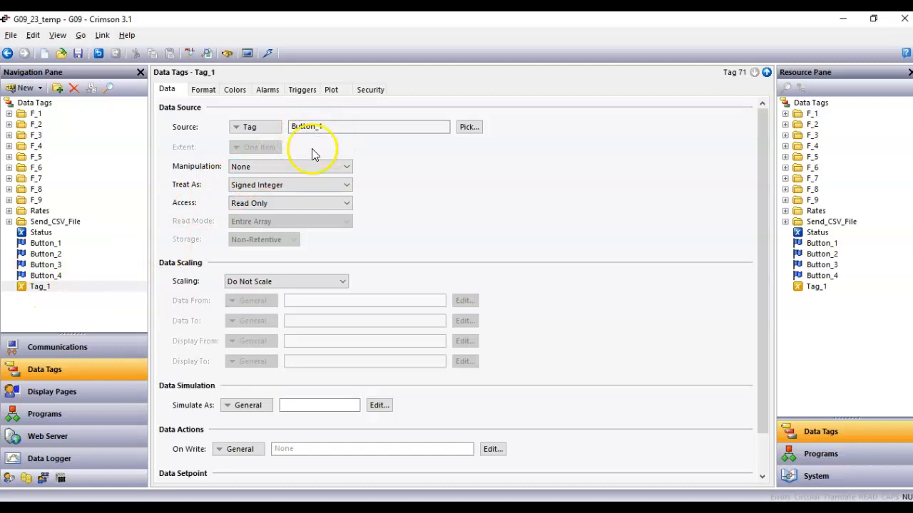
pyautogui.click(205, 91)
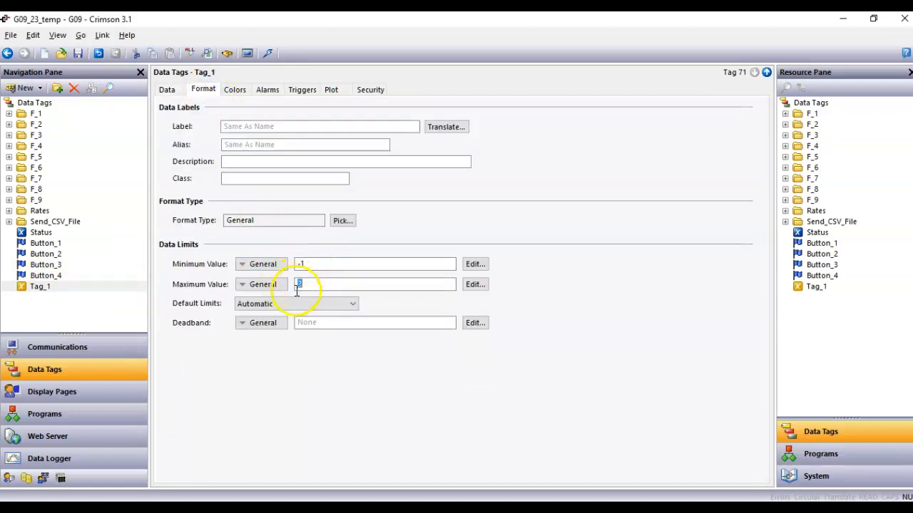
pyautogui.click(68, 244)
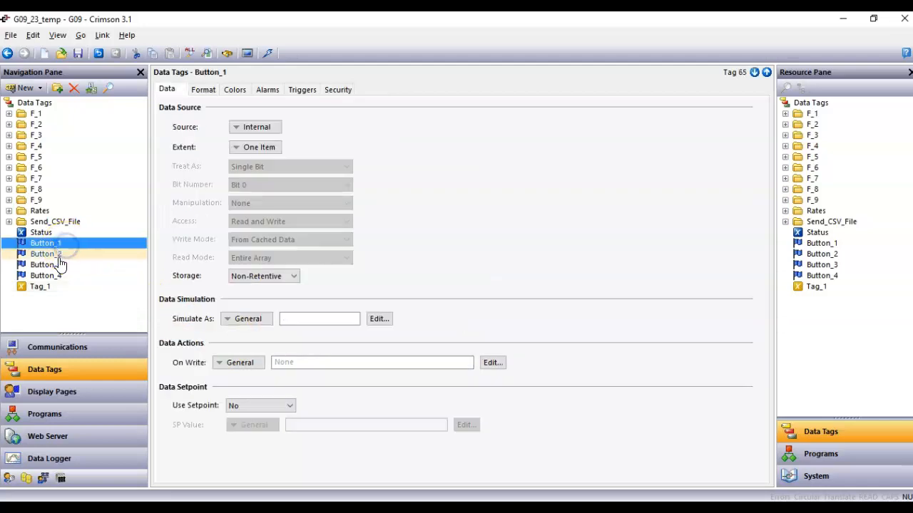
pyautogui.click(207, 92)
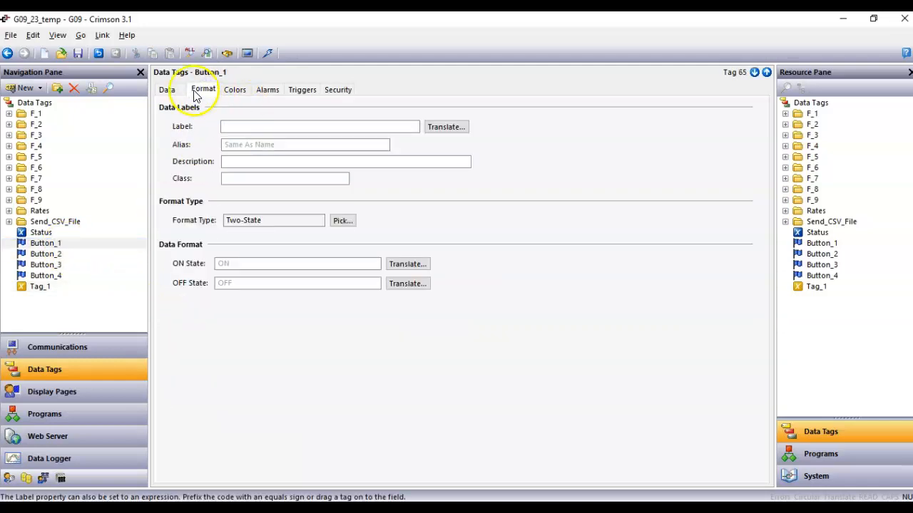
pyautogui.click(59, 286)
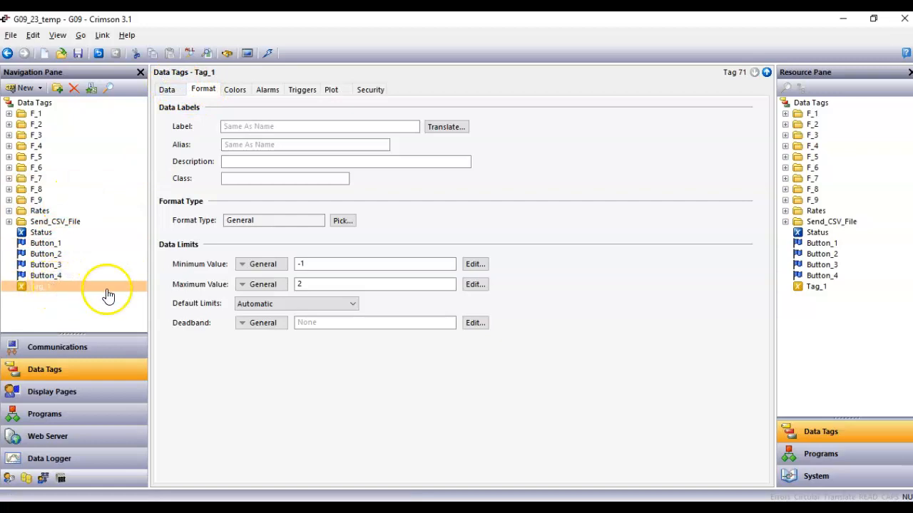
pyautogui.click(175, 96)
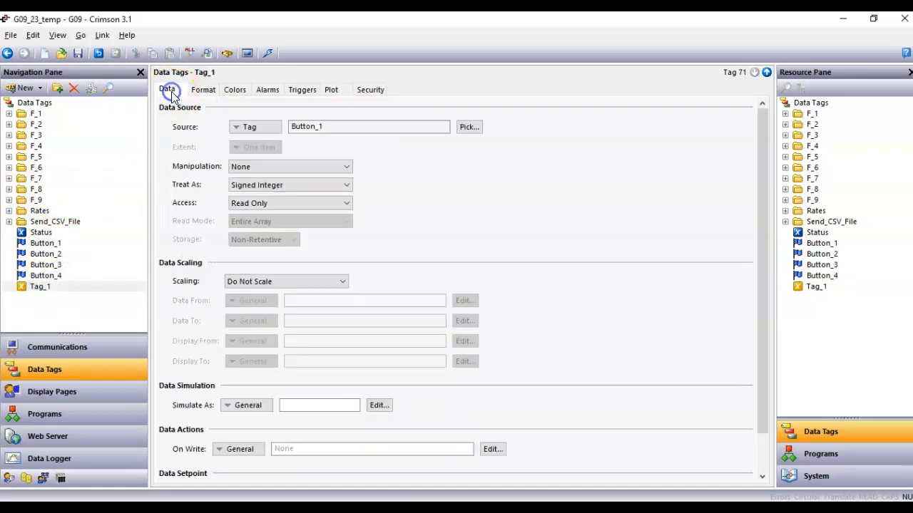
# Smart Duplicate Tag_1 and each resulting copy, three times in all, to get matching tags for Button_2 through Button_4.
pyautogui.rightClick(88, 289)
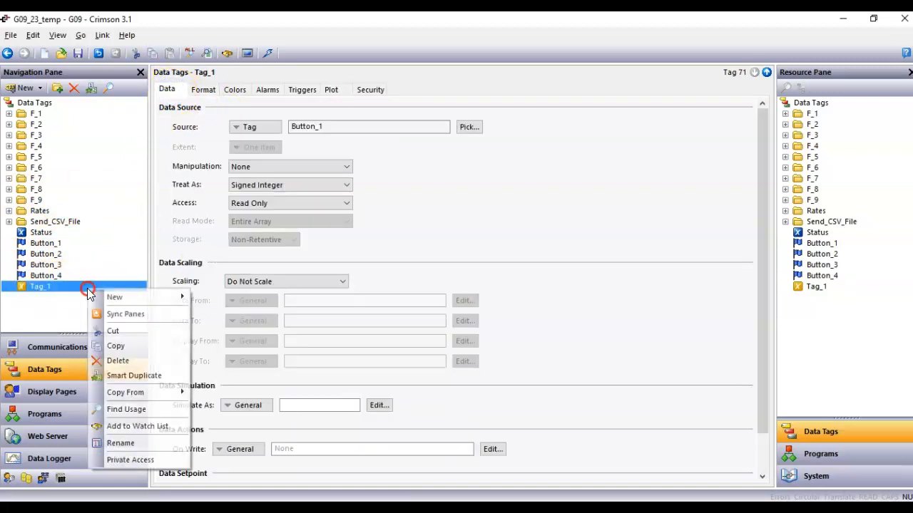
pyautogui.click(133, 377)
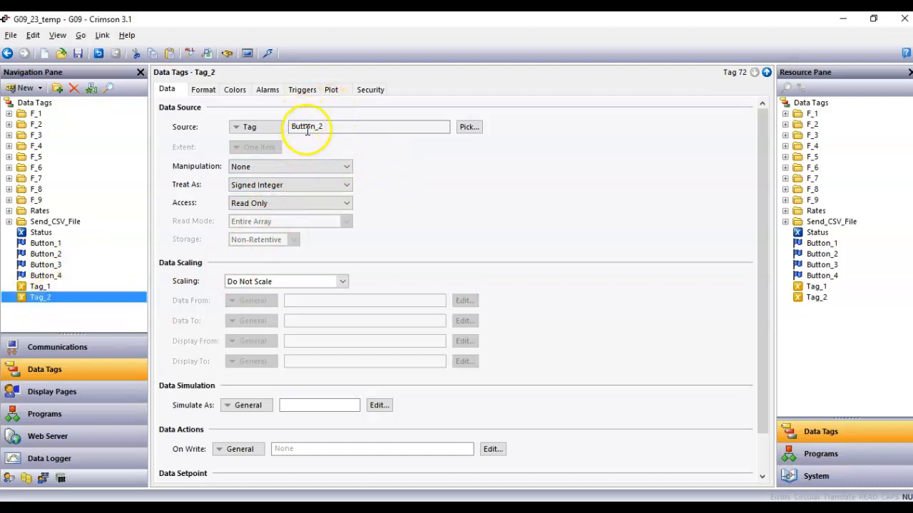
pyautogui.rightClick(76, 302)
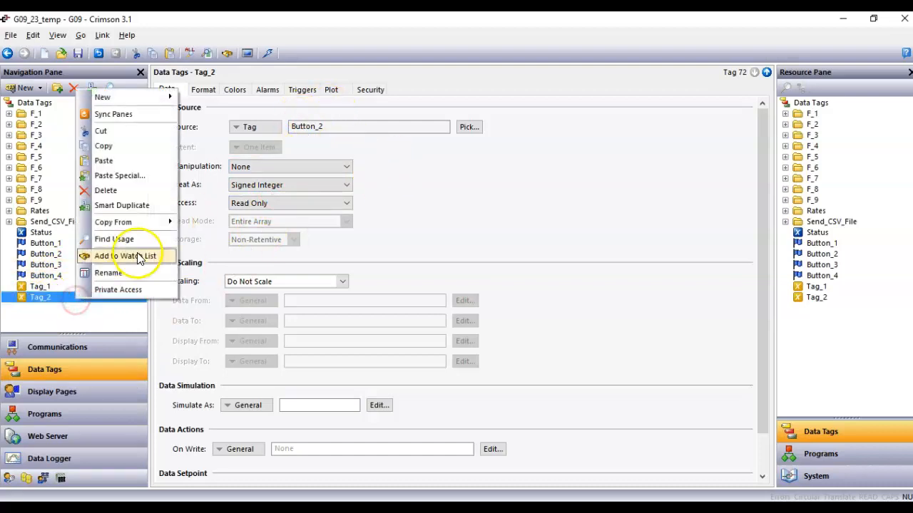
pyautogui.click(142, 206)
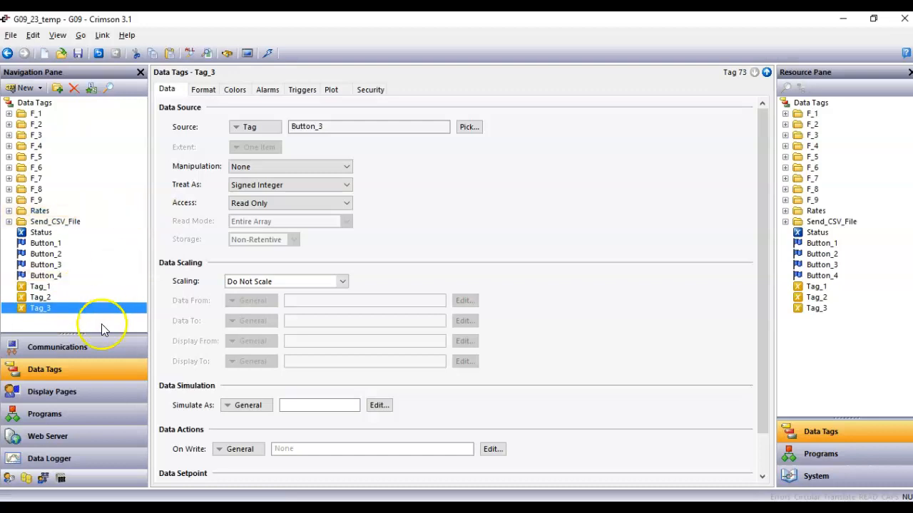
pyautogui.rightClick(83, 309)
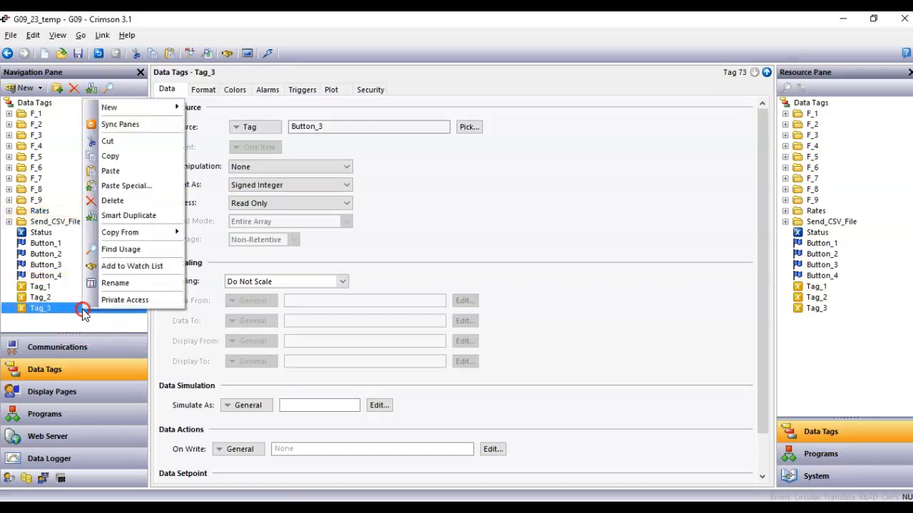
pyautogui.click(136, 215)
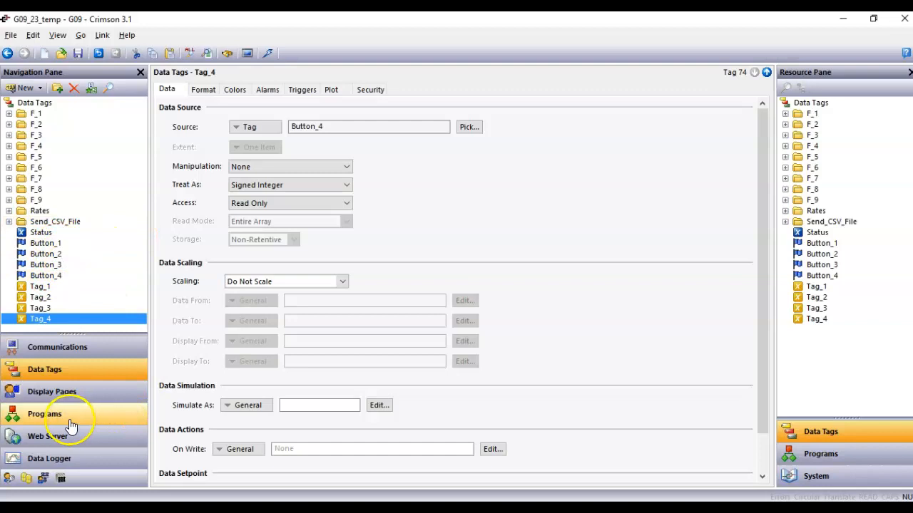
# Delete Button_1 through Button_4 from the contents of Log1 in the data logger.
pyautogui.click(66, 461)
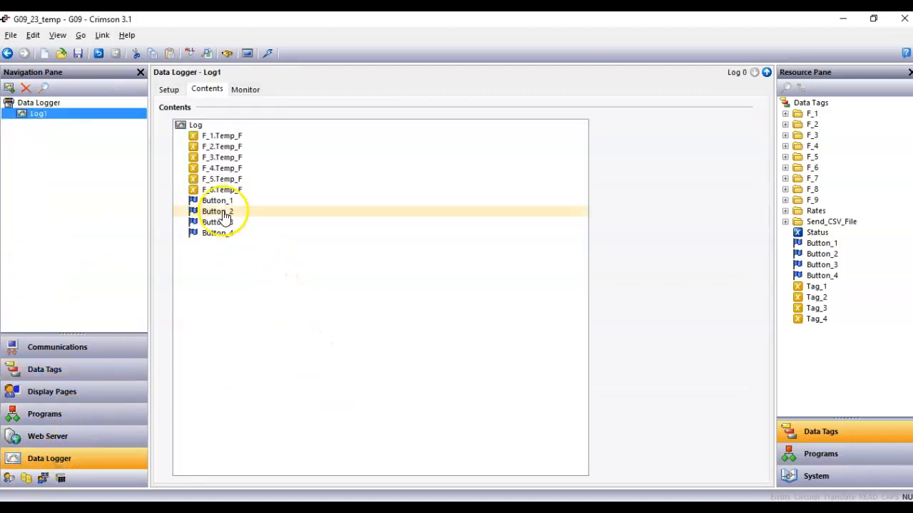
pyautogui.click(219, 202)
pyautogui.press('Delete')
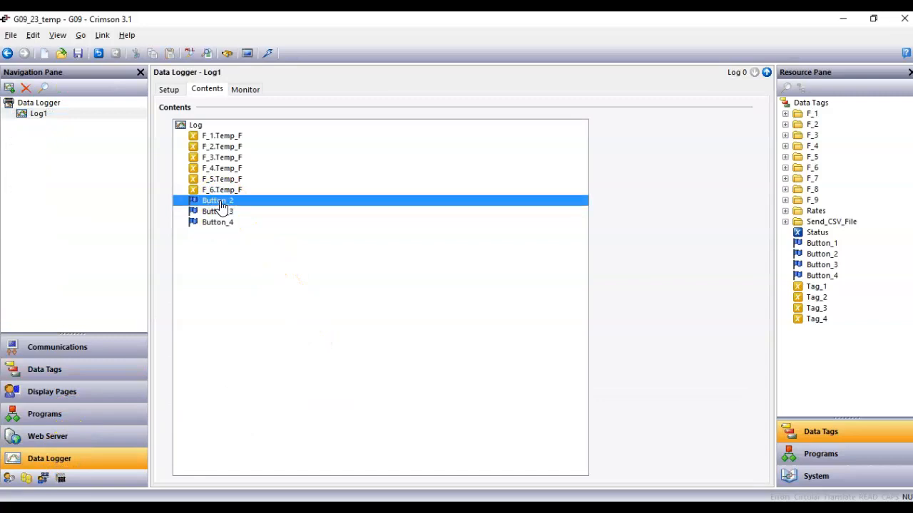
pyautogui.press('Delete')
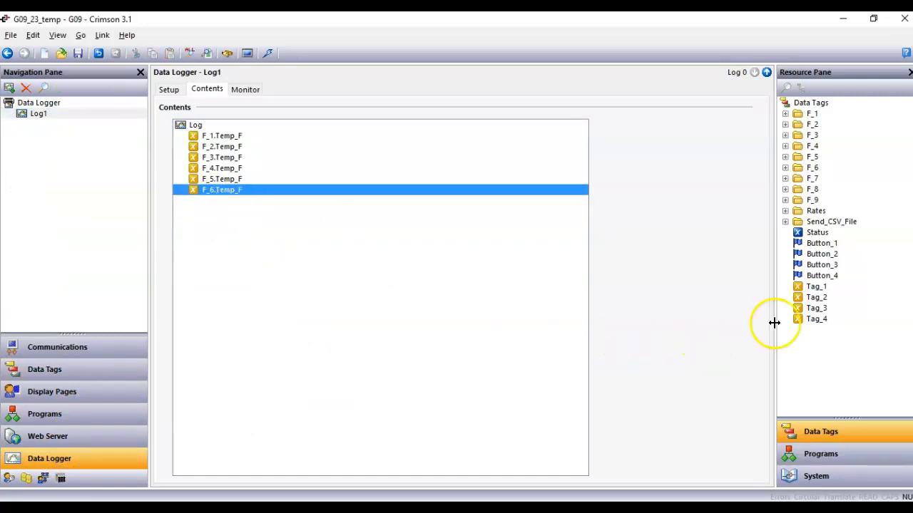
# Add Tag_1 through Tag_4 to the contents of Log1 and download the updated database to the device.
pyautogui.click(816, 286)
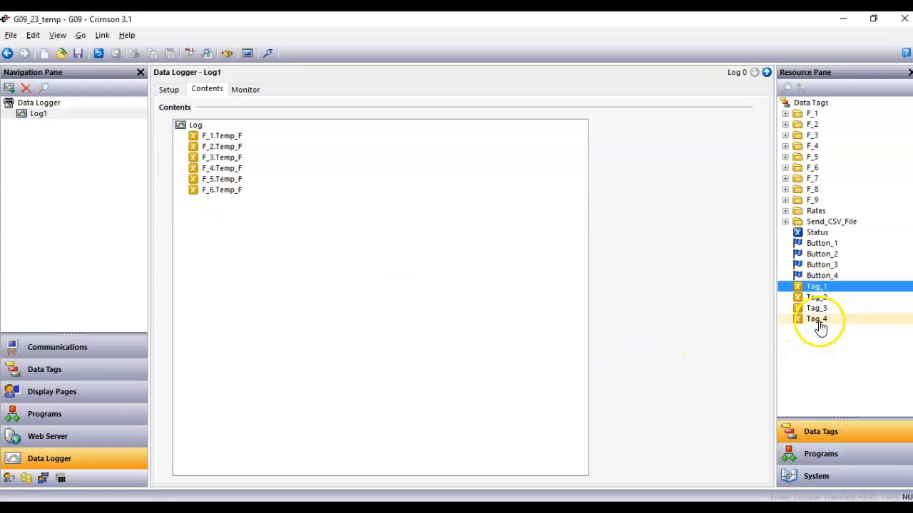
pyautogui.keyDown('shift'); pyautogui.click(822, 321); pyautogui.keyUp('shift')
pyautogui.moveTo(822, 321); pyautogui.dragTo(243, 253)
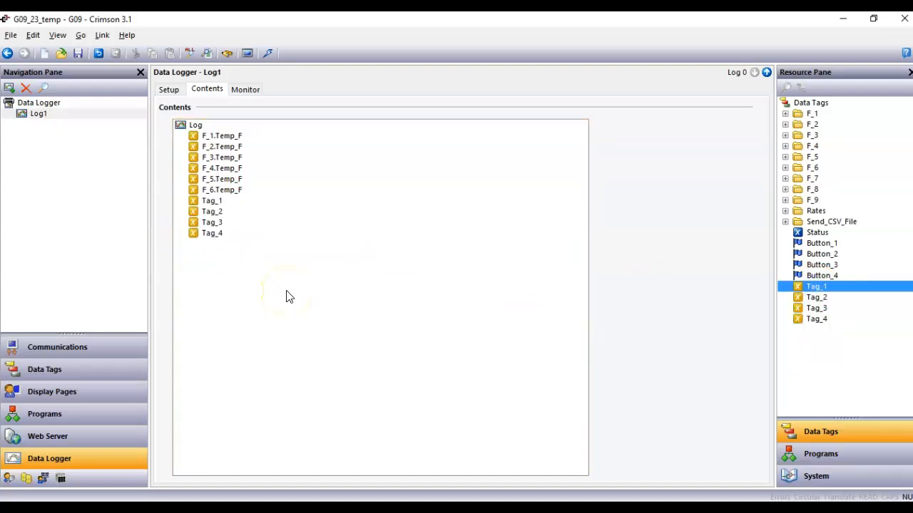
pyautogui.click(266, 55)
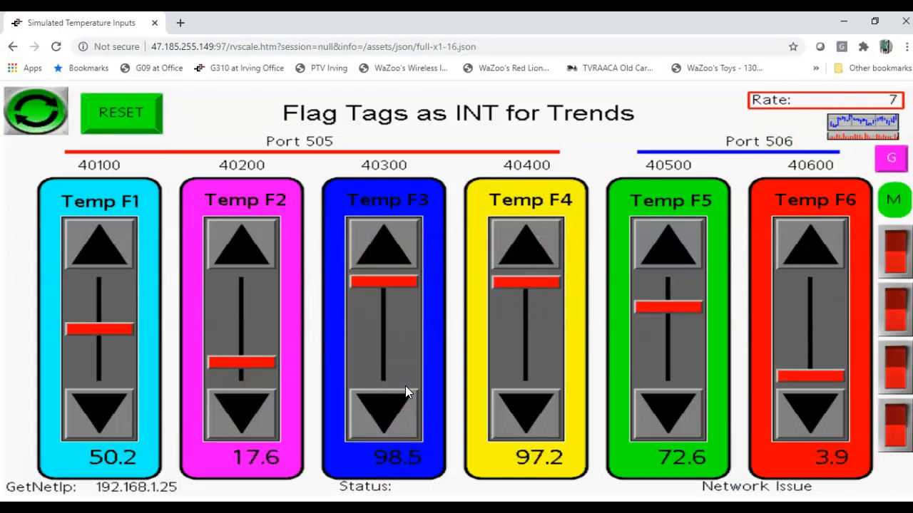
# On the device's web page, activate the green cycle control and switch on the first three red rocker toggles.
pyautogui.click(36, 108)
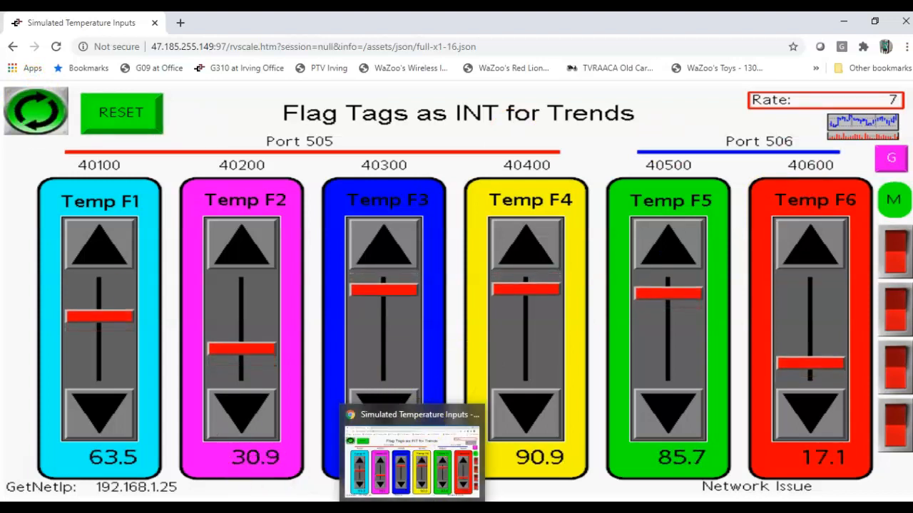
pyautogui.click(899, 263)
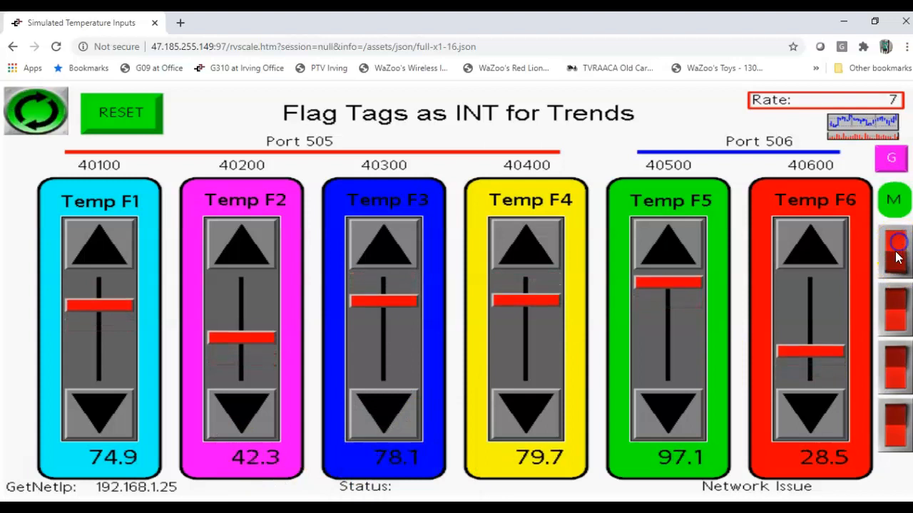
pyautogui.click(900, 306)
pyautogui.click(900, 360)
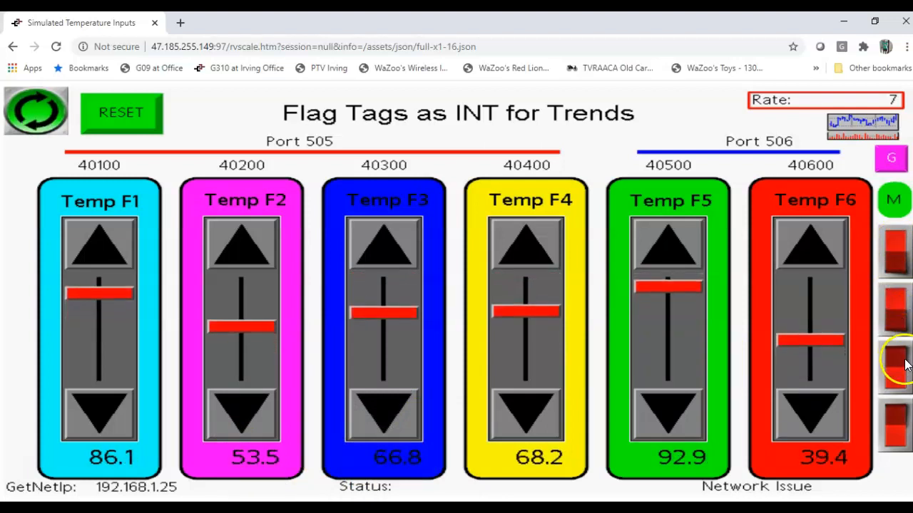
# Check the logged Tag_1 to Tag_4 states on the Trends page with the cursor near the latest samples, then return to live view.
pyautogui.click(877, 127)
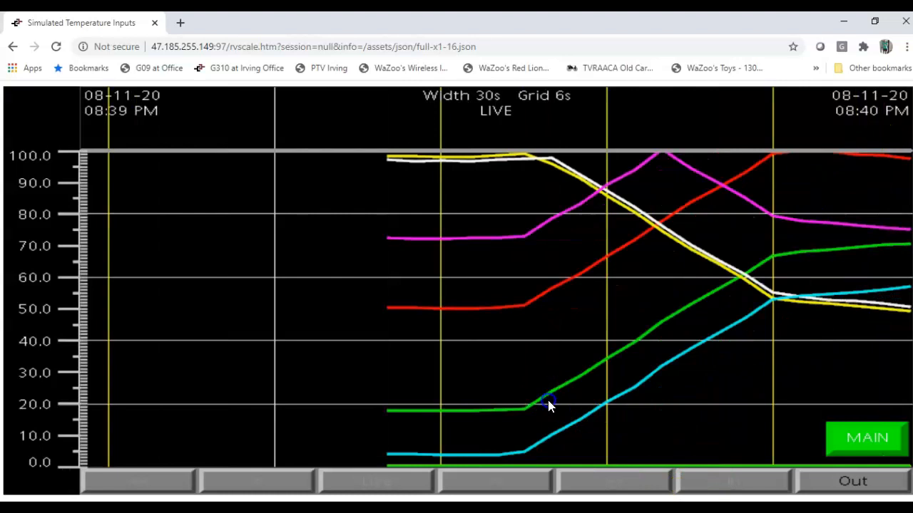
pyautogui.click(547, 401)
pyautogui.click(677, 395)
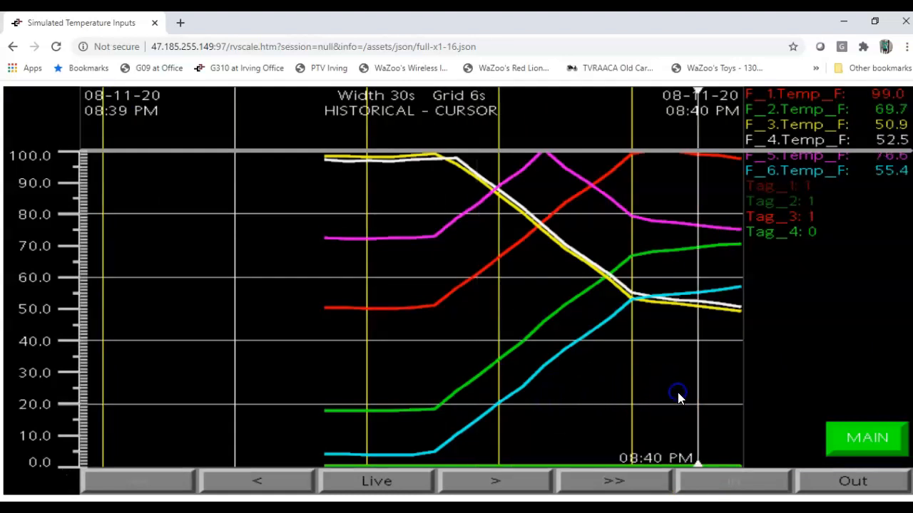
pyautogui.click(733, 405)
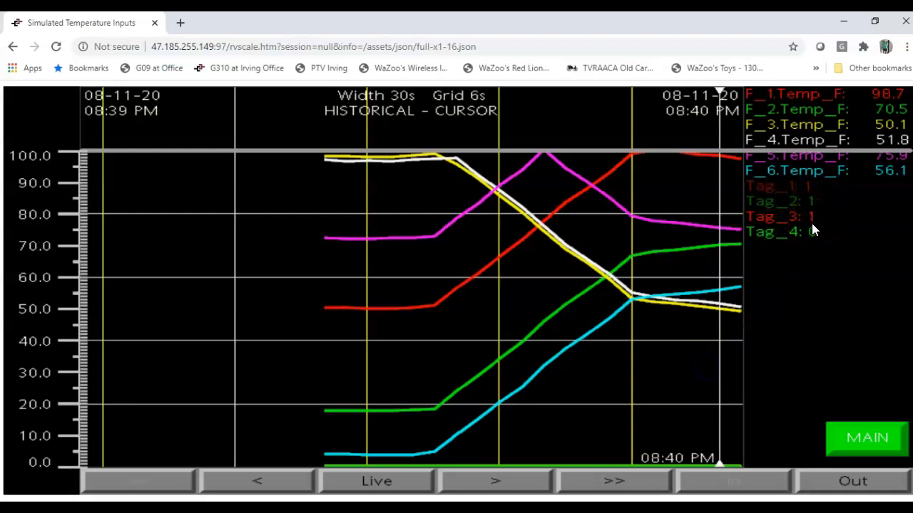
pyautogui.click(387, 477)
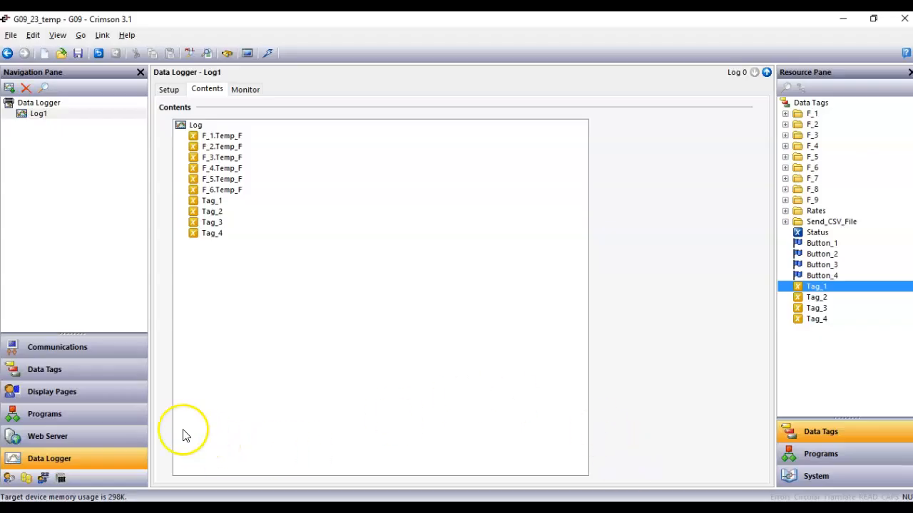
# Open the Trends display page and review the trend viewer's gridline settings, including its minimum and maximum limits.
pyautogui.click(90, 392)
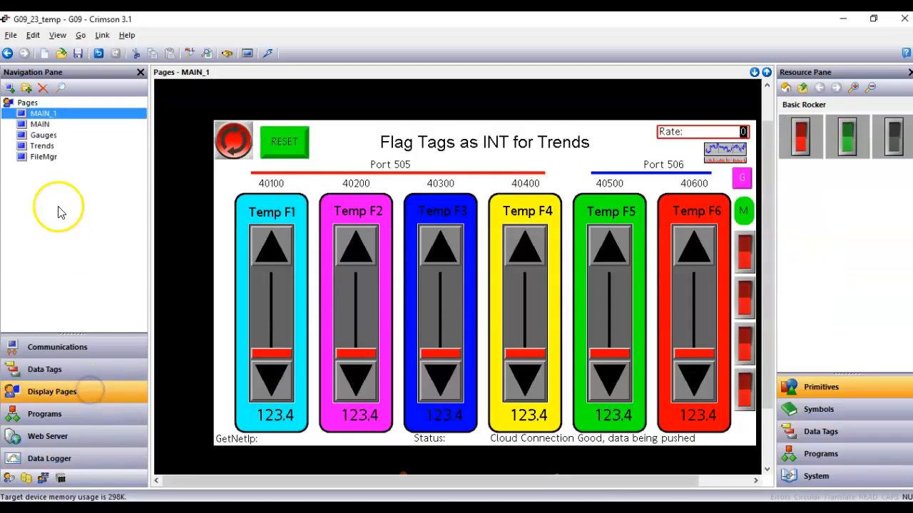
pyautogui.click(50, 146)
pyautogui.click(456, 356)
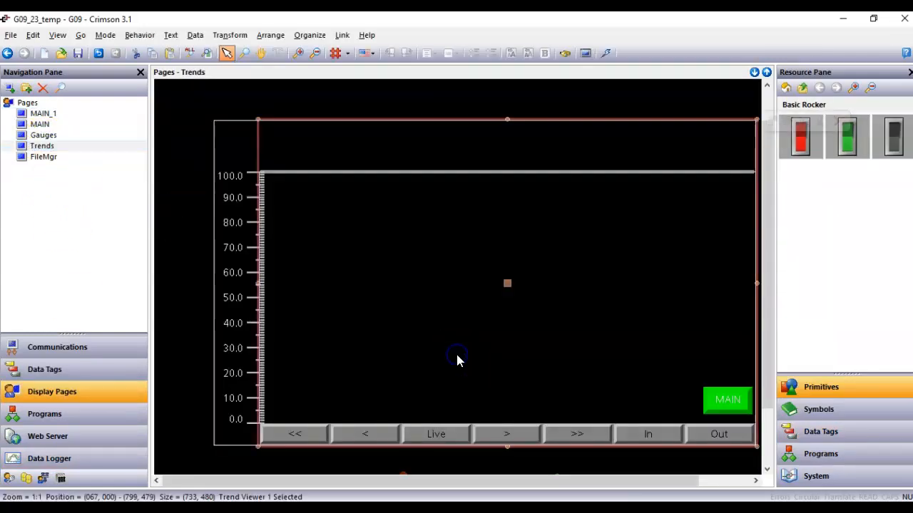
pyautogui.doubleClick(457, 360)
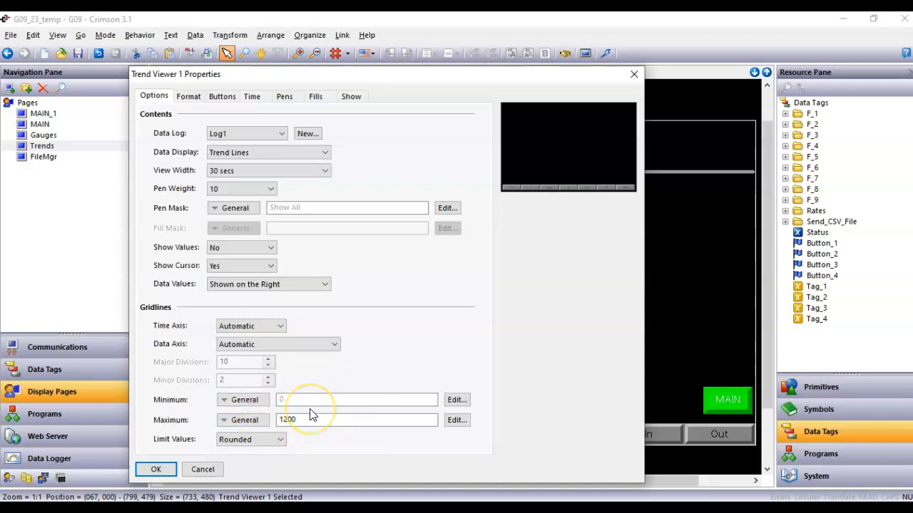
pyautogui.click(213, 470)
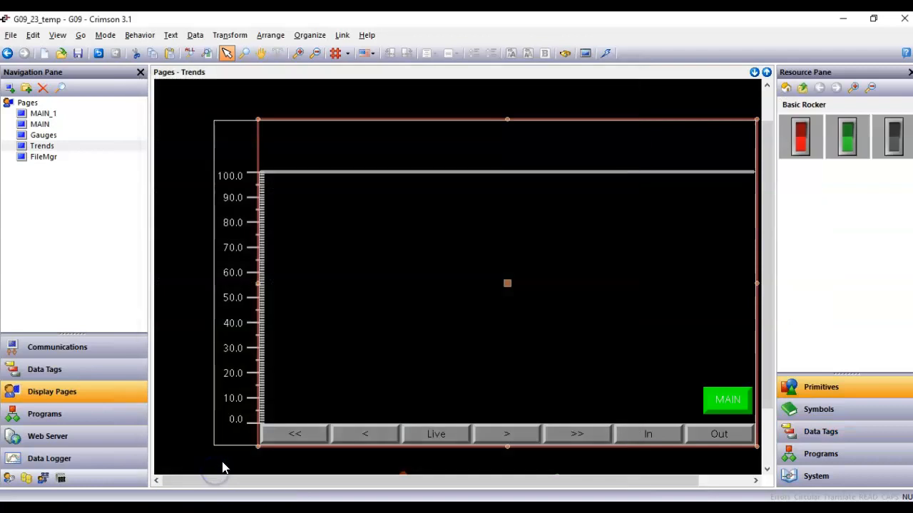
# Clear the trend viewer's gridline maximum, set its data and time axes to None, and download the updated database to the device.
pyautogui.doubleClick(303, 347)
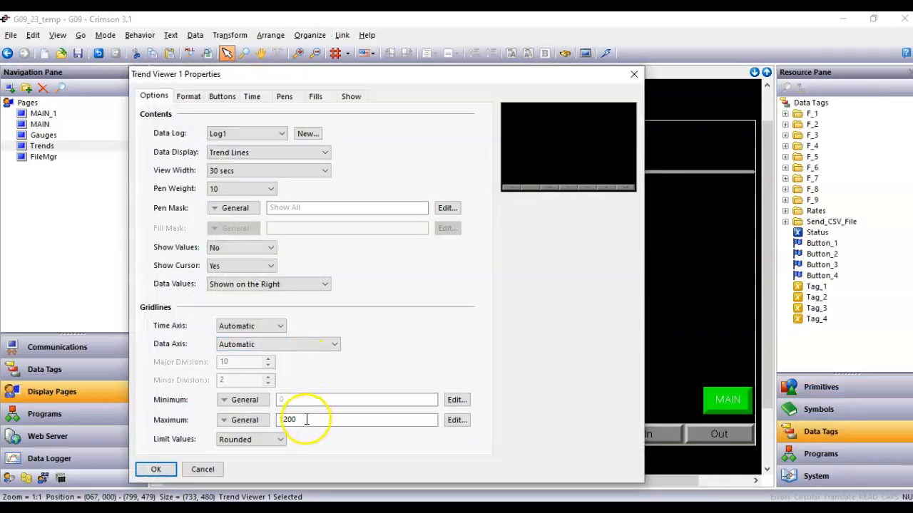
pyautogui.moveTo(304, 422); pyautogui.dragTo(250, 421)
pyautogui.press('BackSpace')
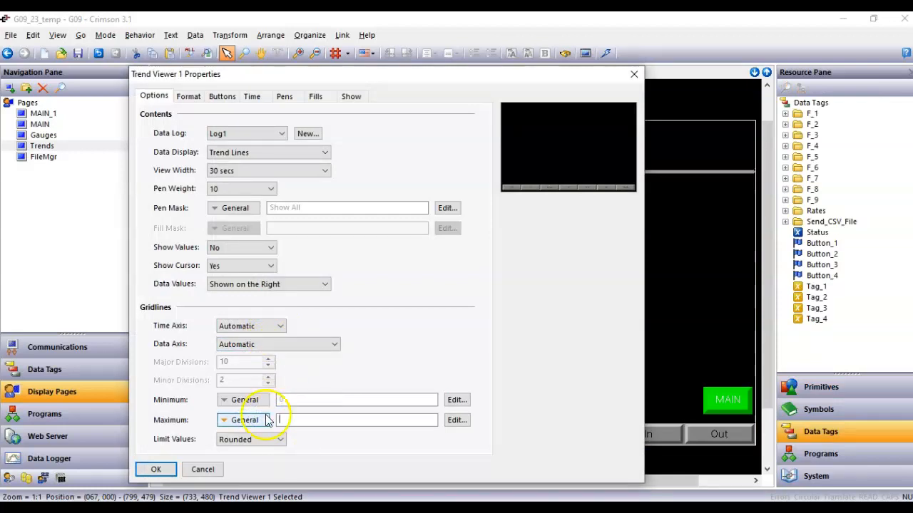
pyautogui.click(273, 350)
pyautogui.click(265, 354)
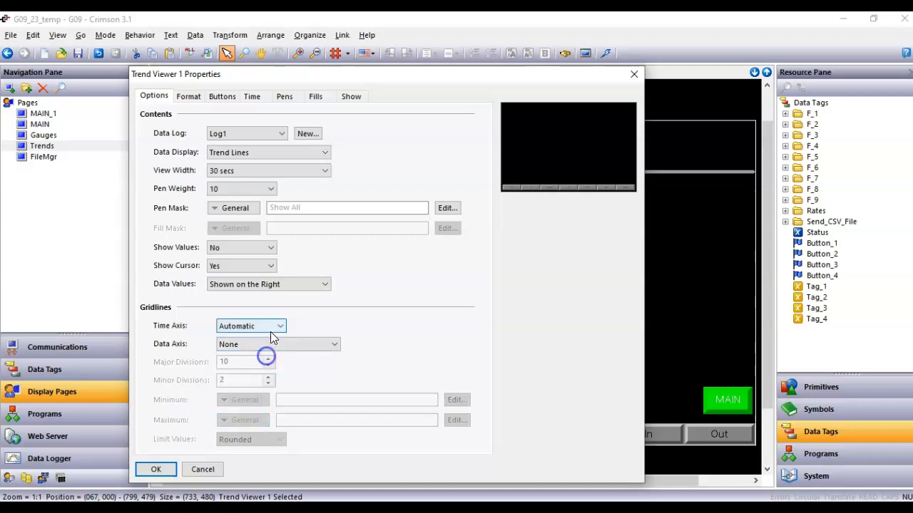
pyautogui.click(266, 326)
pyautogui.click(245, 335)
pyautogui.click(153, 472)
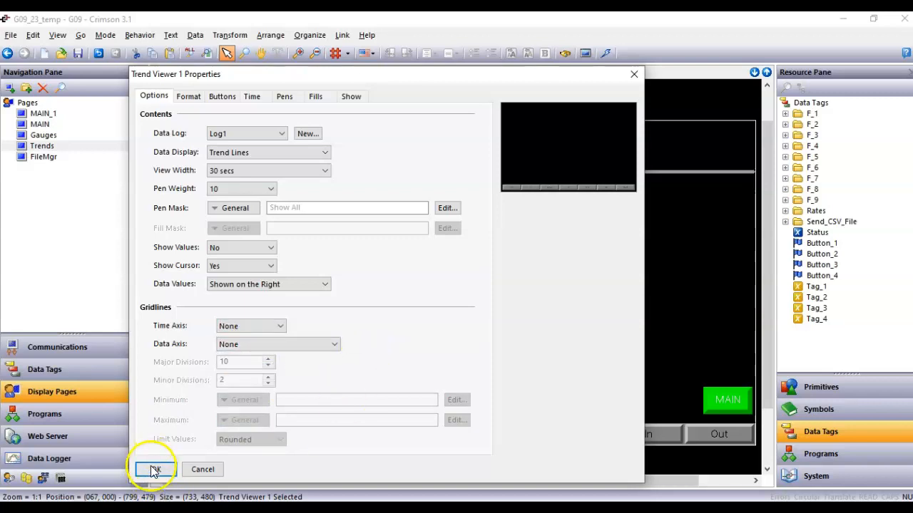
pyautogui.click(613, 51)
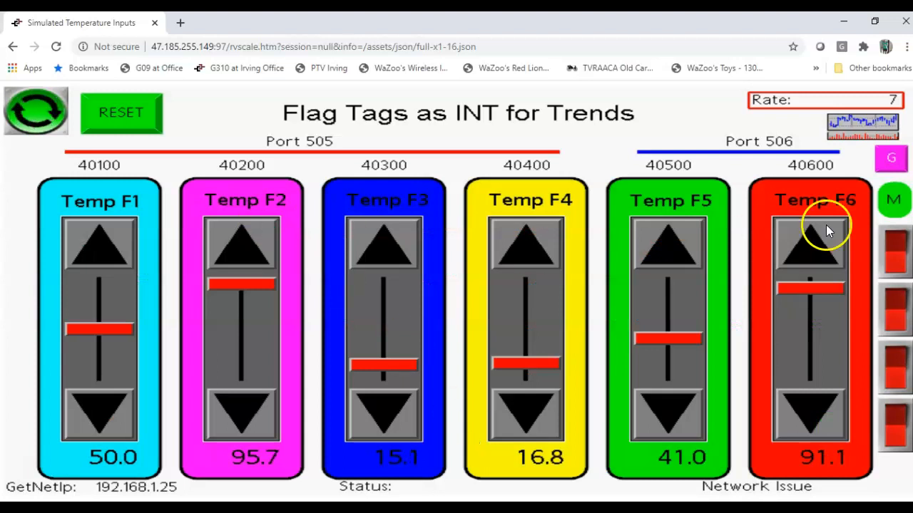
# On the device's web page, check the live trend display without gridlines and return to the main page.
pyautogui.click(46, 99)
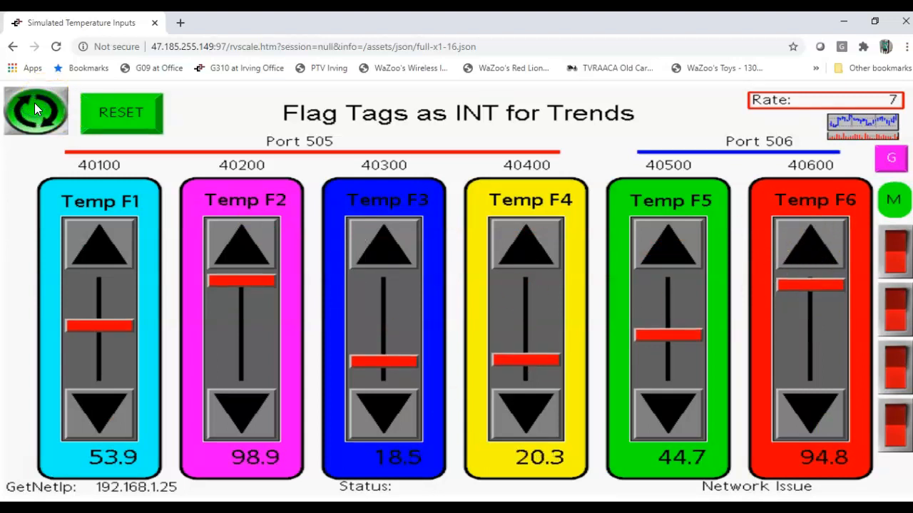
pyautogui.click(868, 125)
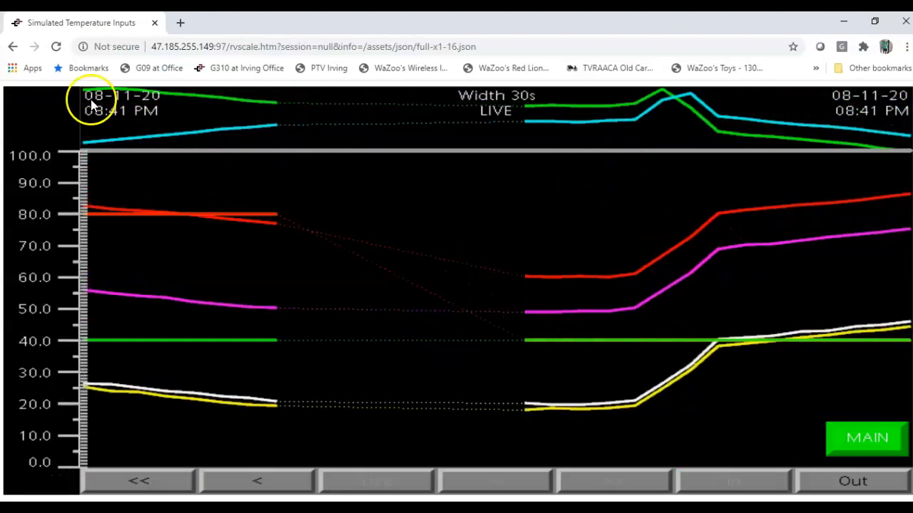
pyautogui.click(873, 435)
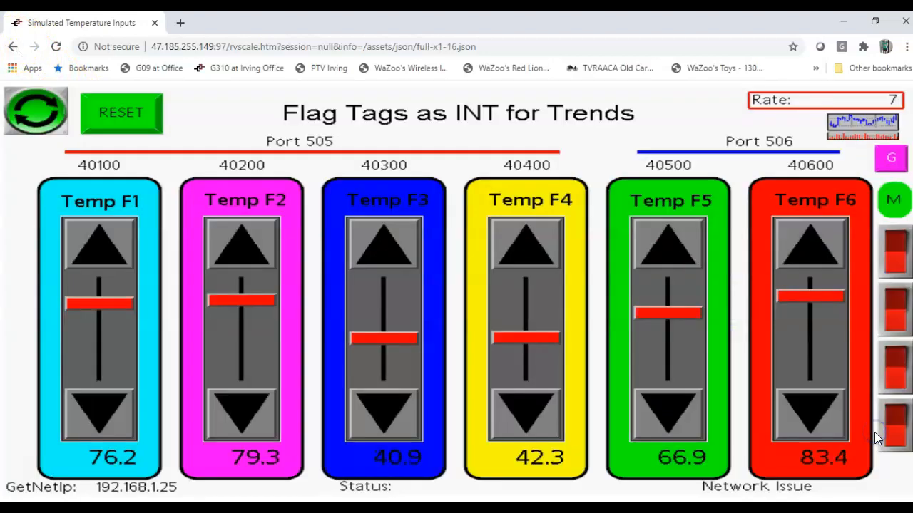
# Switch on the first red rocker toggle, check Tag_1 with the cursor on the Trends page, and return to the main page.
pyautogui.click(895, 244)
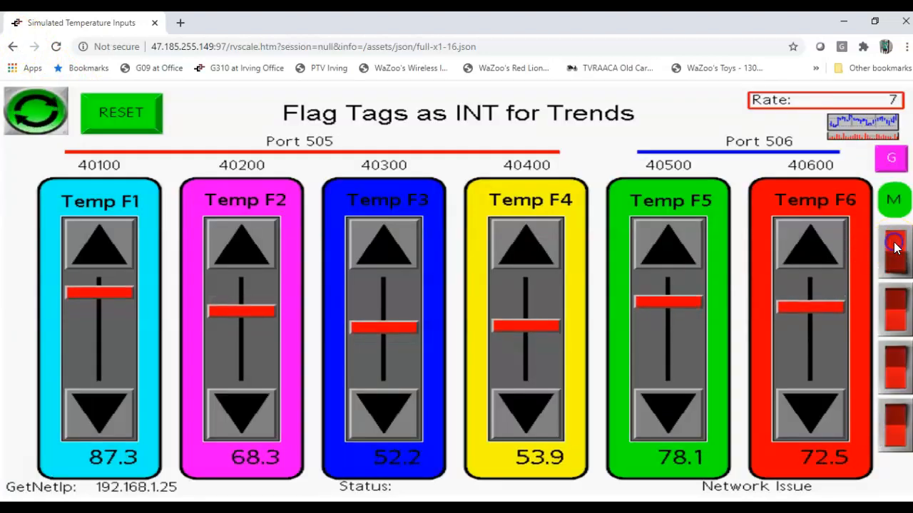
pyautogui.click(892, 157)
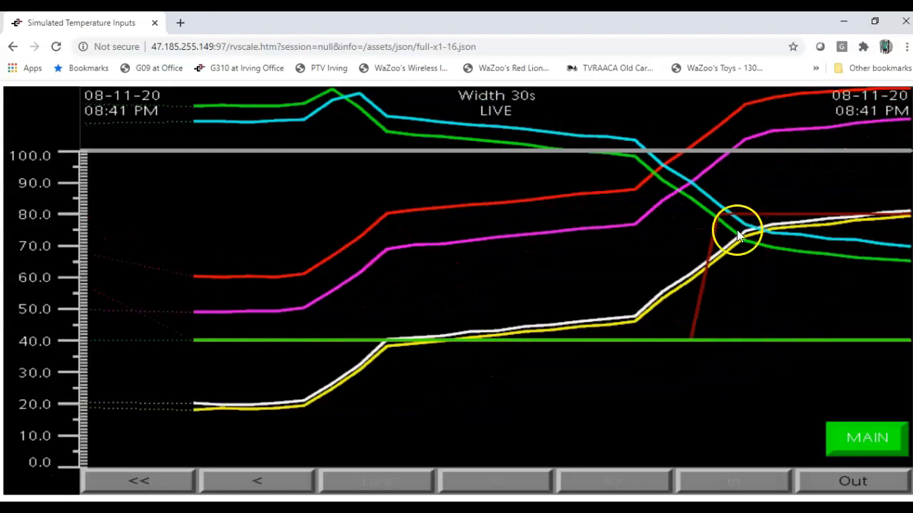
pyautogui.click(729, 273)
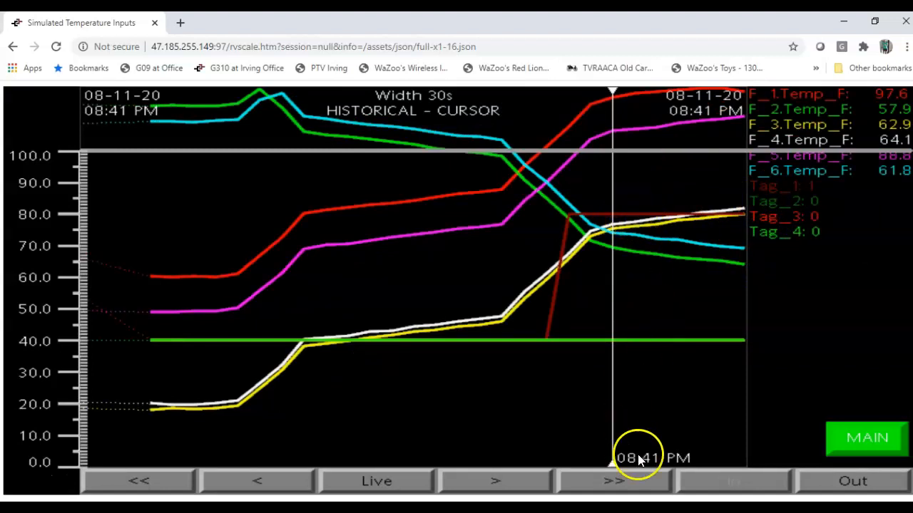
pyautogui.click(858, 440)
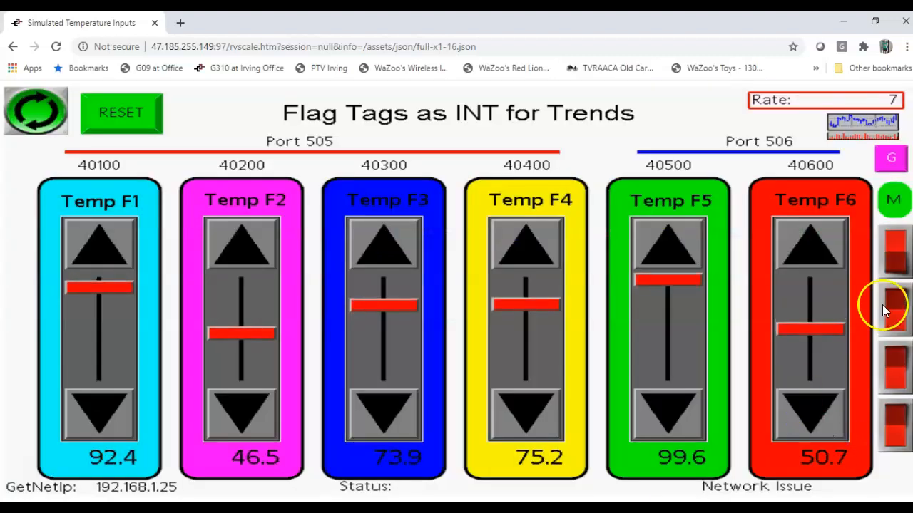
# Switch on the second red rocker toggle and check Tag_2 with the Trends cursor before and after its transition.
pyautogui.click(903, 299)
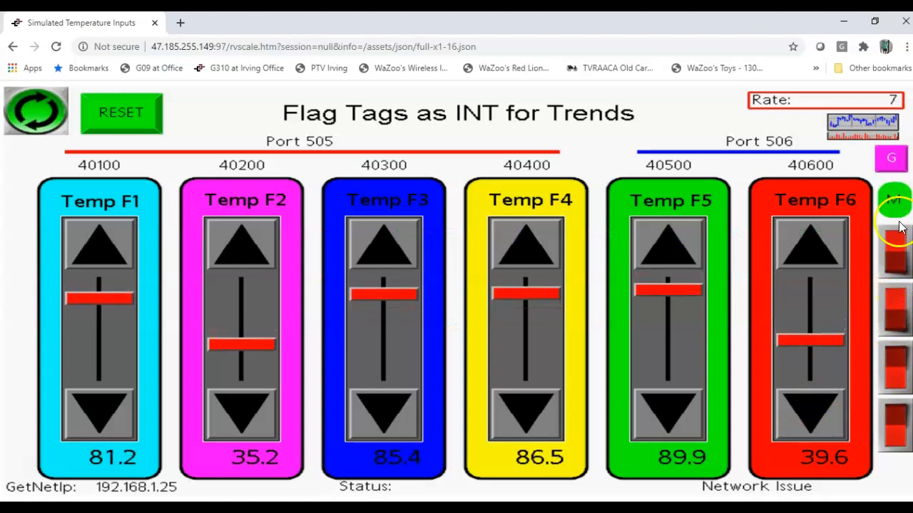
pyautogui.click(893, 133)
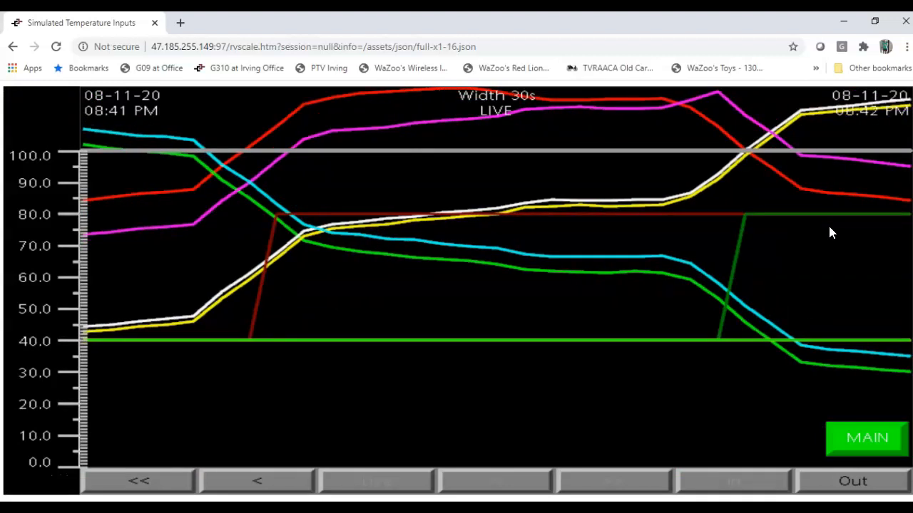
pyautogui.click(726, 286)
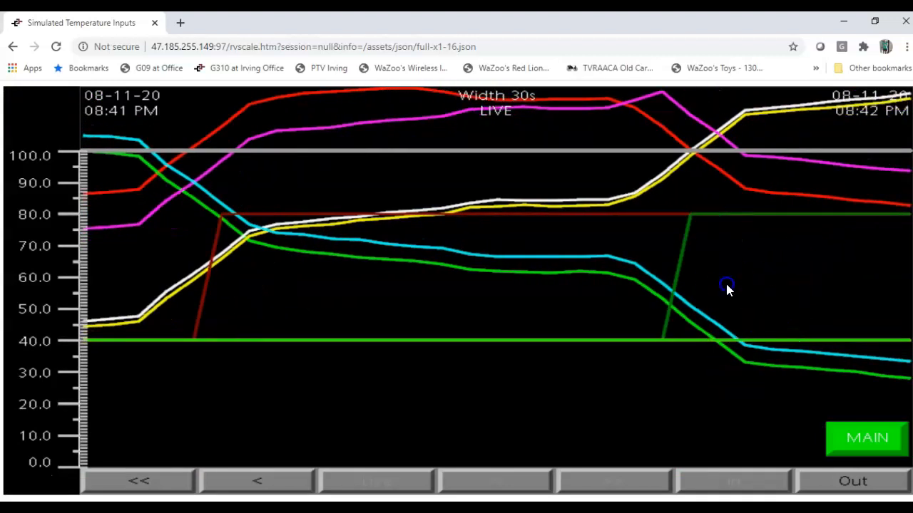
pyautogui.click(518, 326)
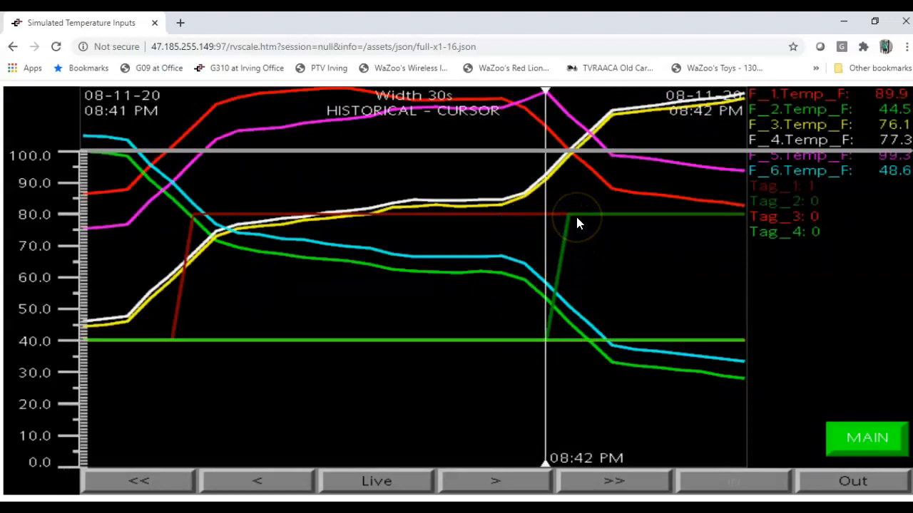
pyautogui.click(596, 222)
pyautogui.click(635, 235)
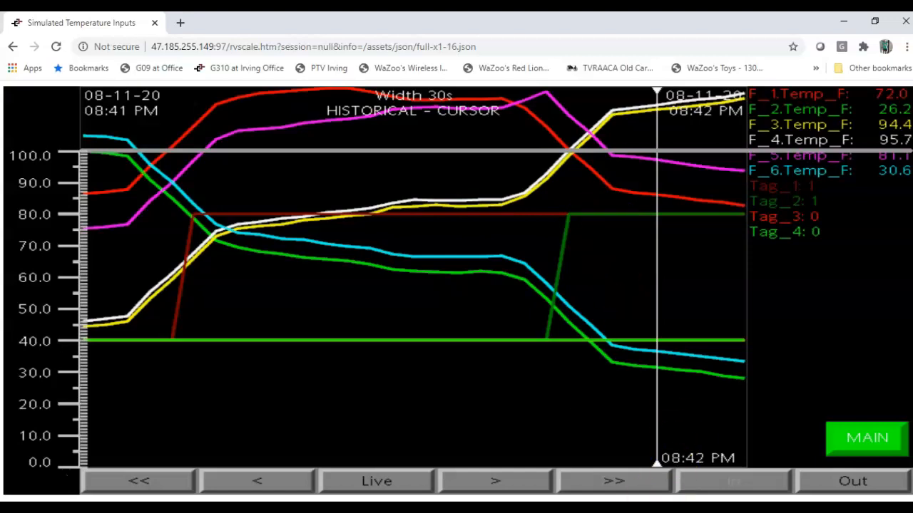
# Switch to Crimson and examine the minimum and maximum data limits in the format settings of Tag_1.
pyautogui.click(655, 456)
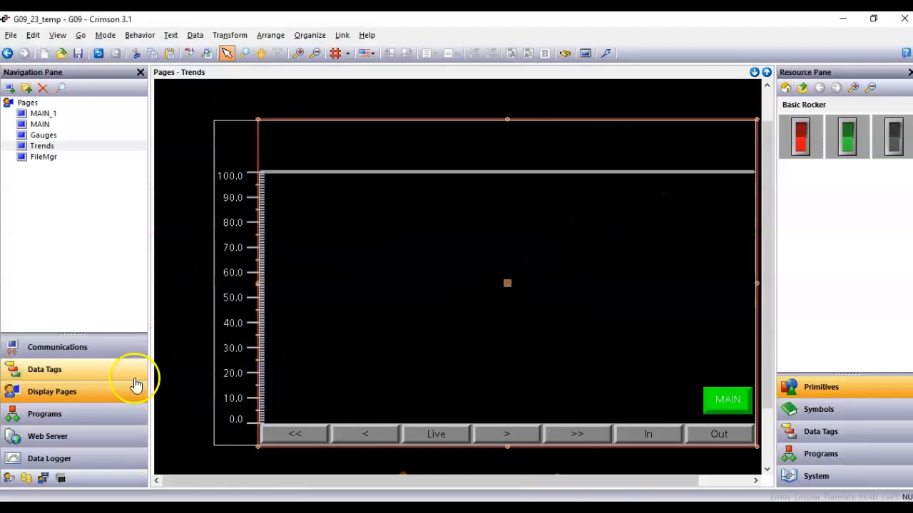
pyautogui.click(47, 373)
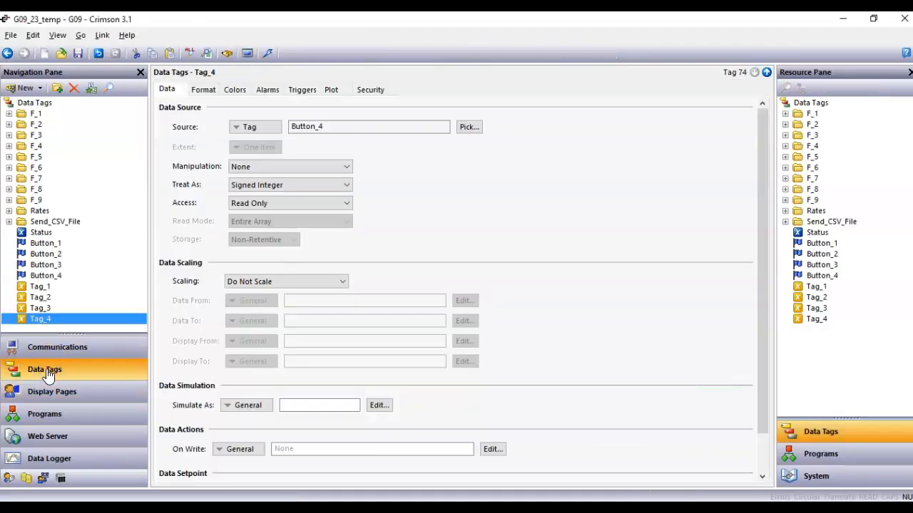
pyautogui.click(45, 286)
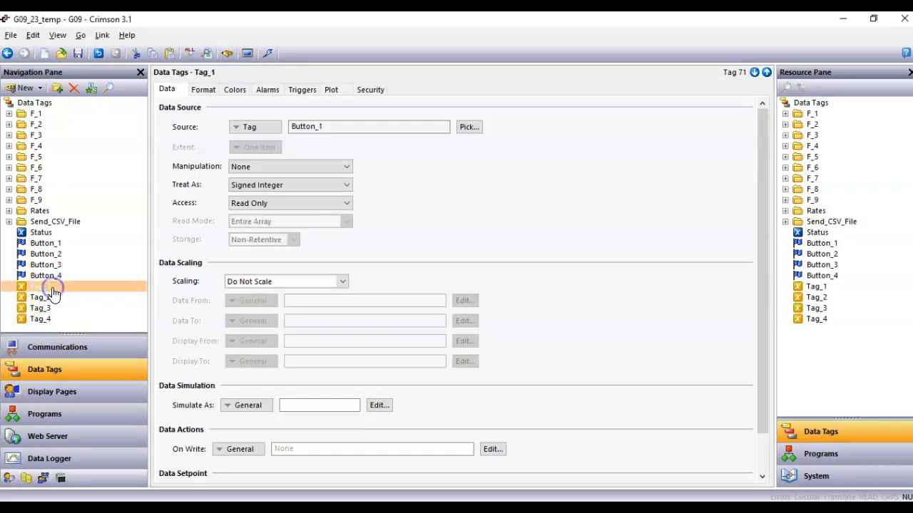
pyautogui.click(203, 90)
pyautogui.click(304, 281)
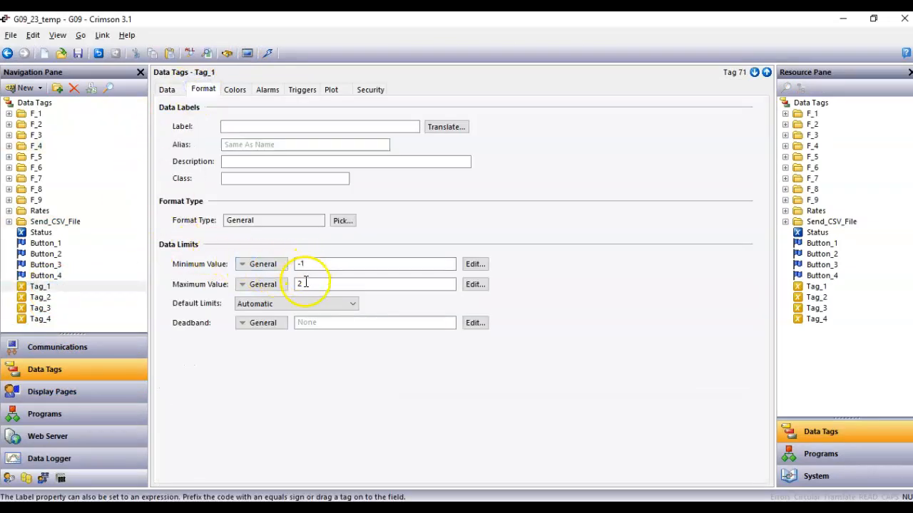
# Set the maximum value in the data limits to 3 for Tag_2 and 4 for Tag_3.
pyautogui.click(60, 298)
pyautogui.moveTo(336, 285); pyautogui.dragTo(261, 271)
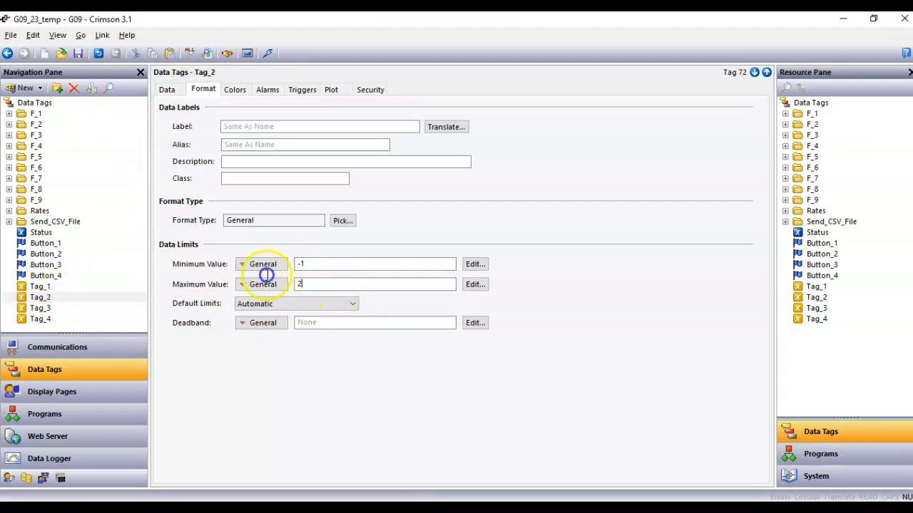
pyautogui.write('3')
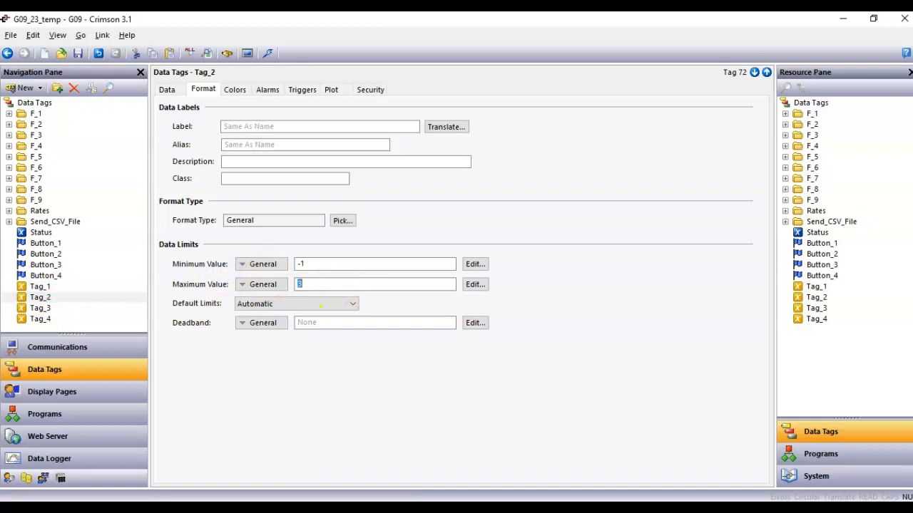
pyautogui.click(57, 308)
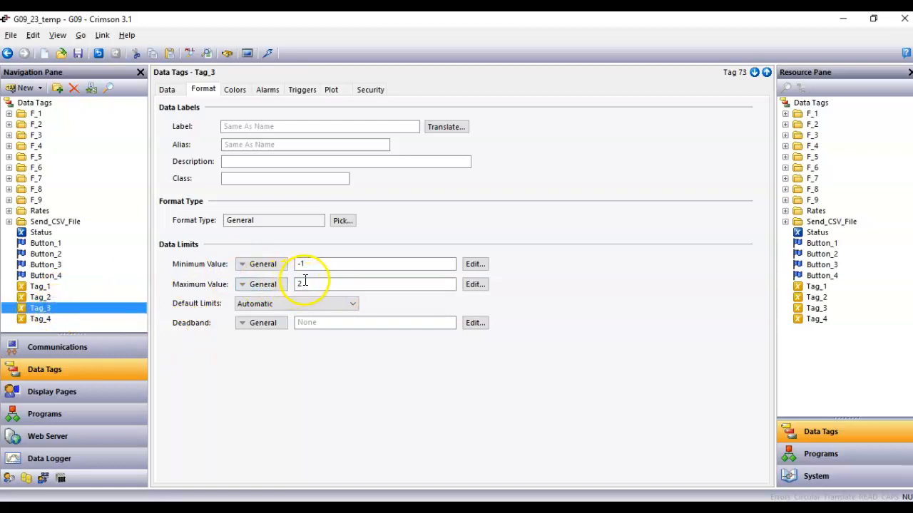
pyautogui.moveTo(305, 281); pyautogui.dragTo(216, 267)
pyautogui.write('4')
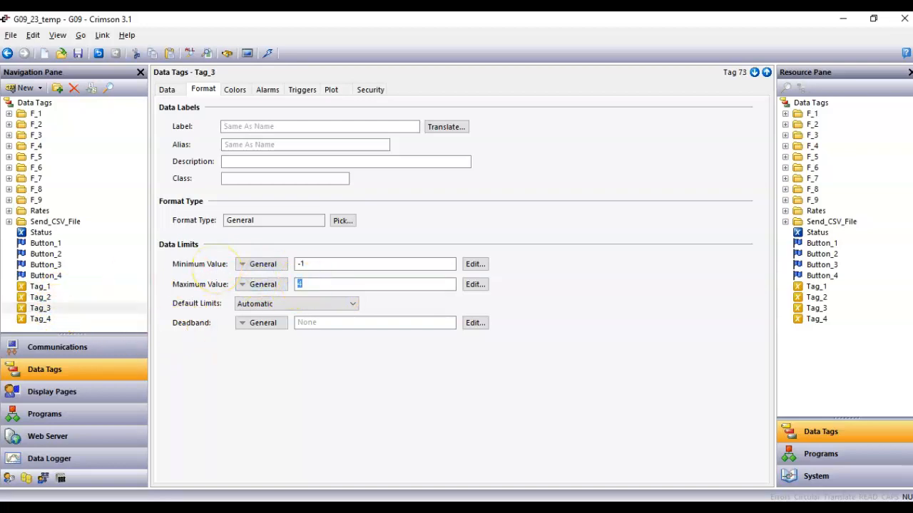
# Set the maximum value of Tag_4 to 5 and download the updated database to the device.
pyautogui.click(39, 319)
pyautogui.moveTo(304, 284); pyautogui.dragTo(258, 273)
pyautogui.write('5')
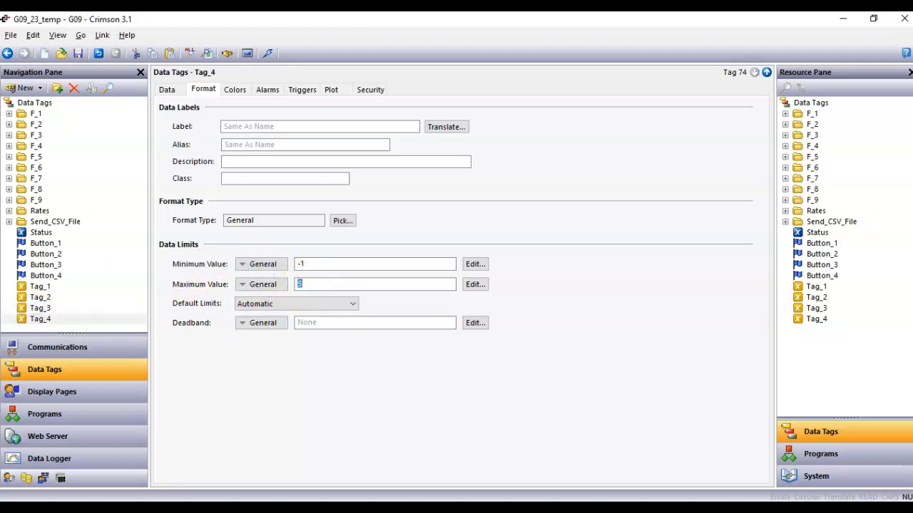
pyautogui.click(352, 447)
pyautogui.click(268, 56)
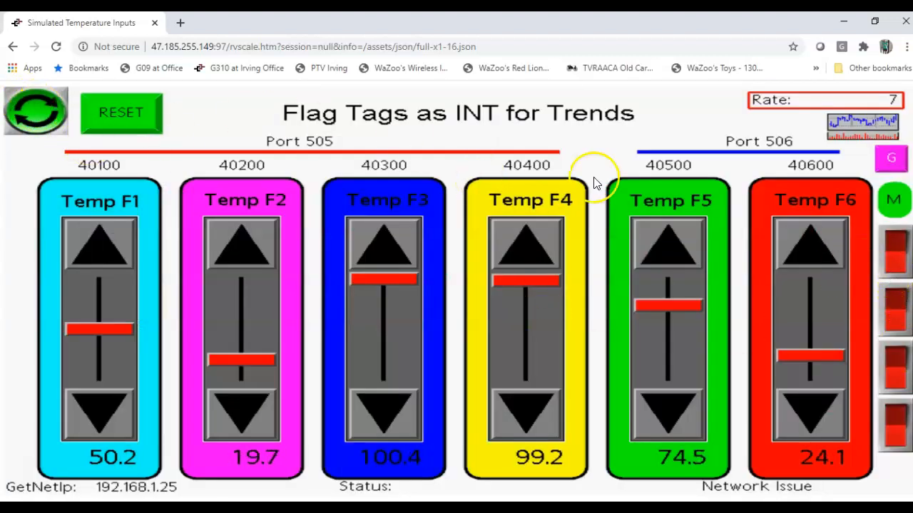
# Stop the automatic temperature cycling and lower the Temp F2 slider to about 3 and the other five to about 0.
pyautogui.click(46, 121)
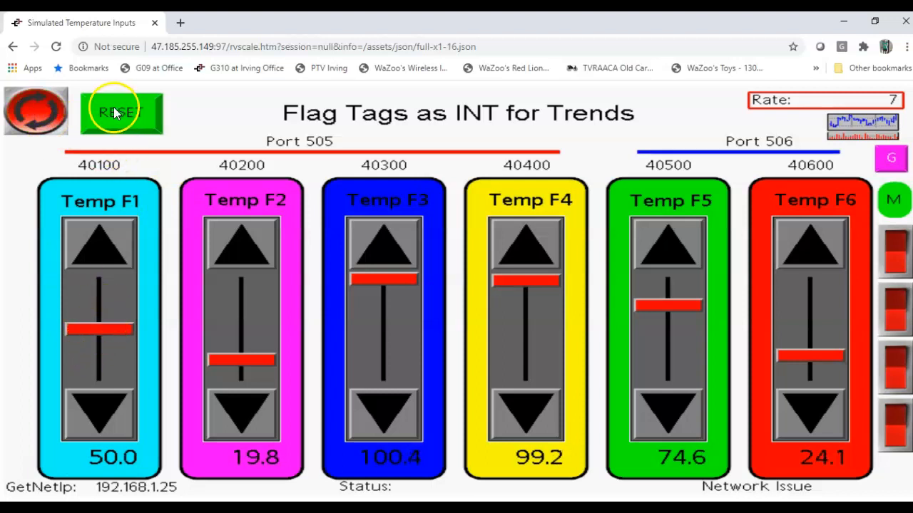
pyautogui.click(116, 343)
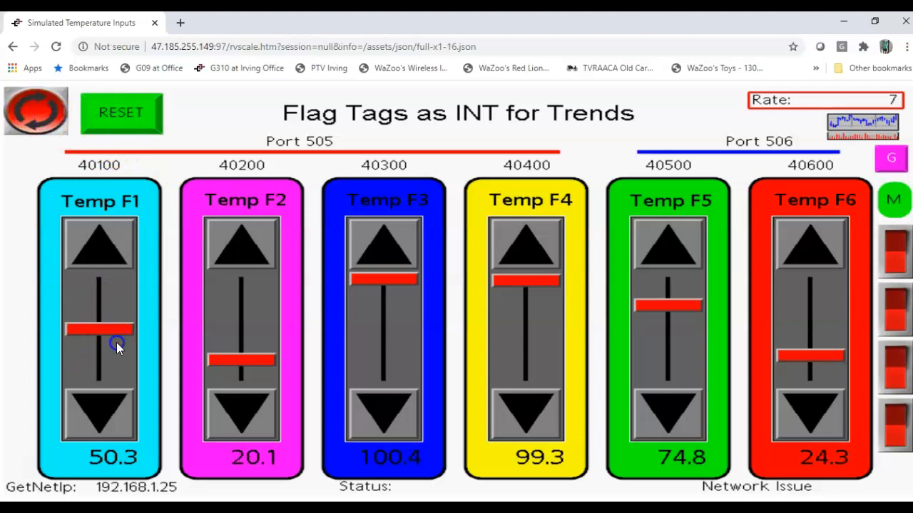
pyautogui.click(99, 379)
pyautogui.click(238, 373)
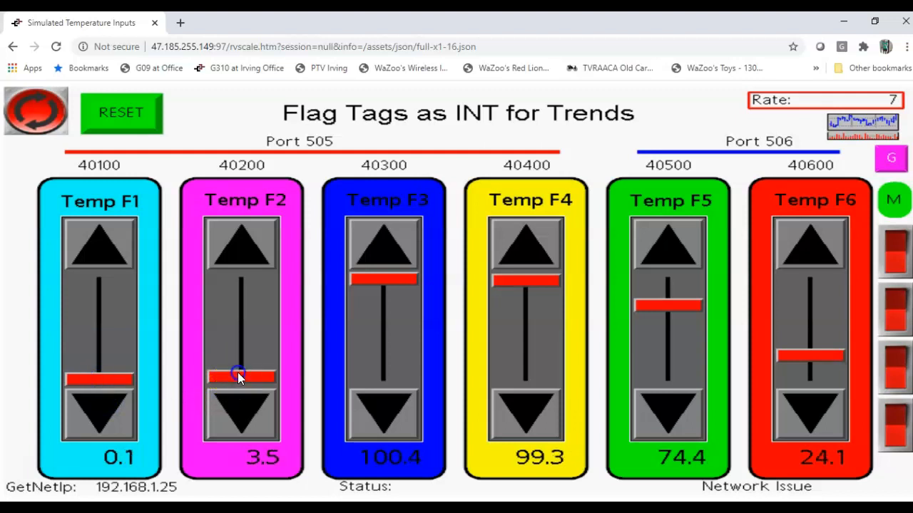
pyautogui.click(386, 375)
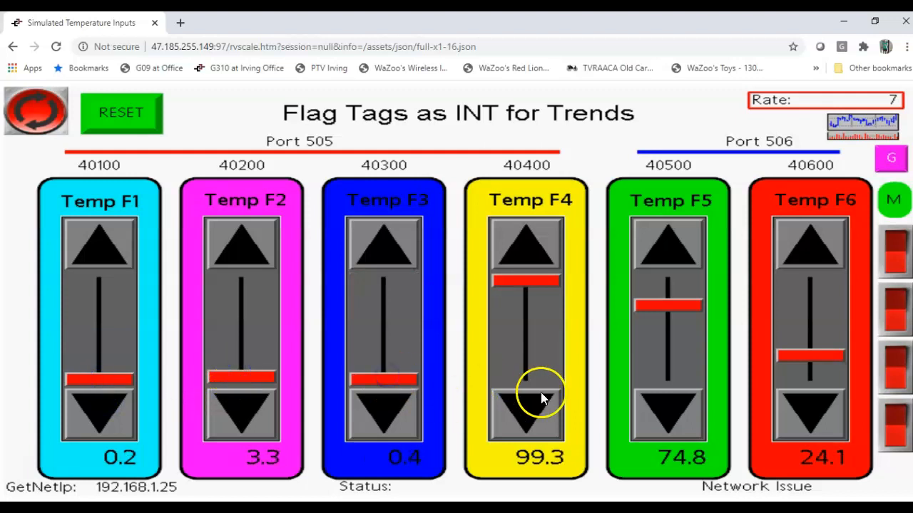
pyautogui.click(522, 375)
pyautogui.click(668, 378)
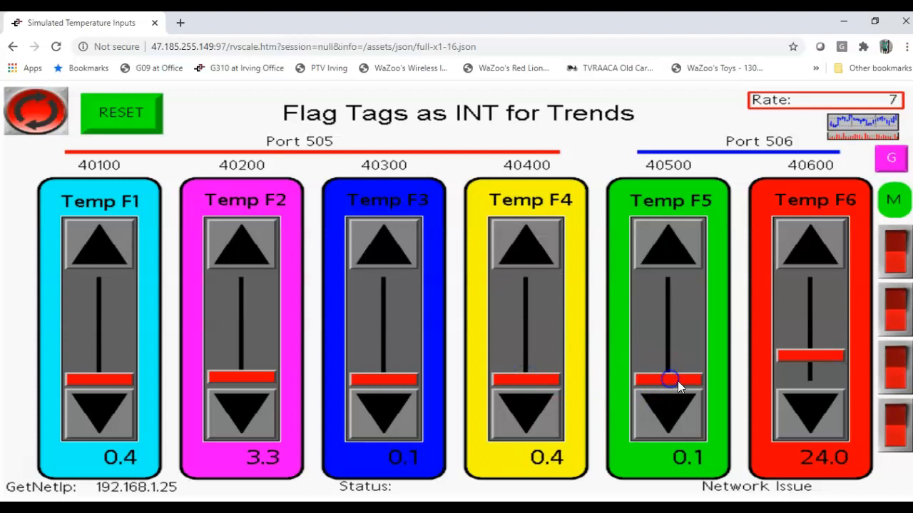
pyautogui.click(813, 381)
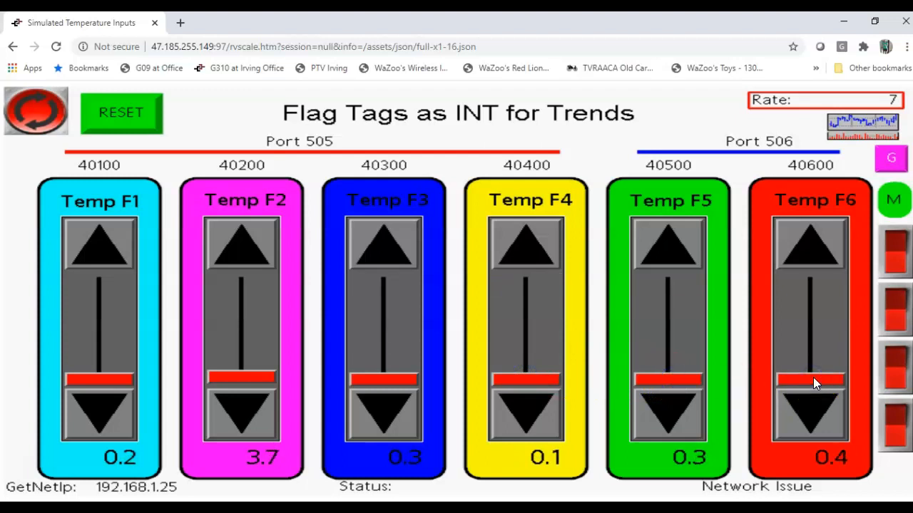
# Examine the Tag_1 to Tag_4 traces on the Trends page with the cursor and return to the main page.
pyautogui.click(897, 149)
pyautogui.click(888, 129)
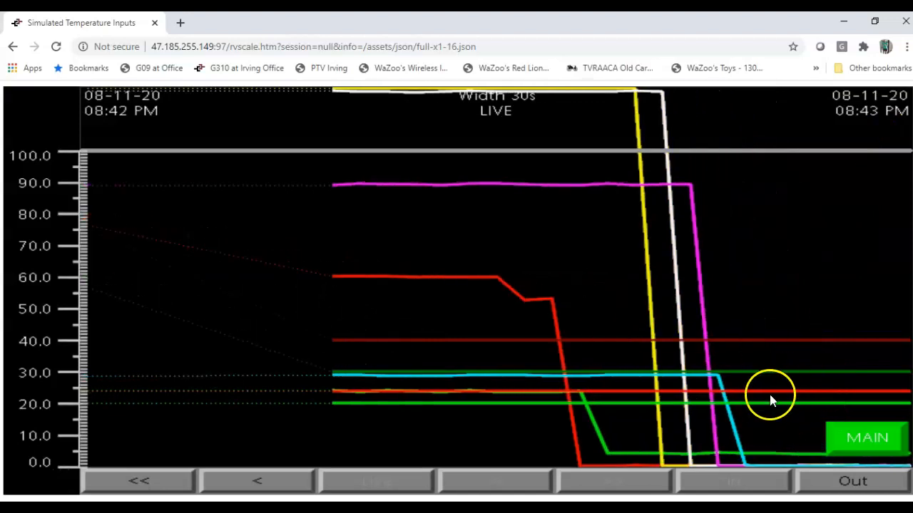
pyautogui.click(760, 367)
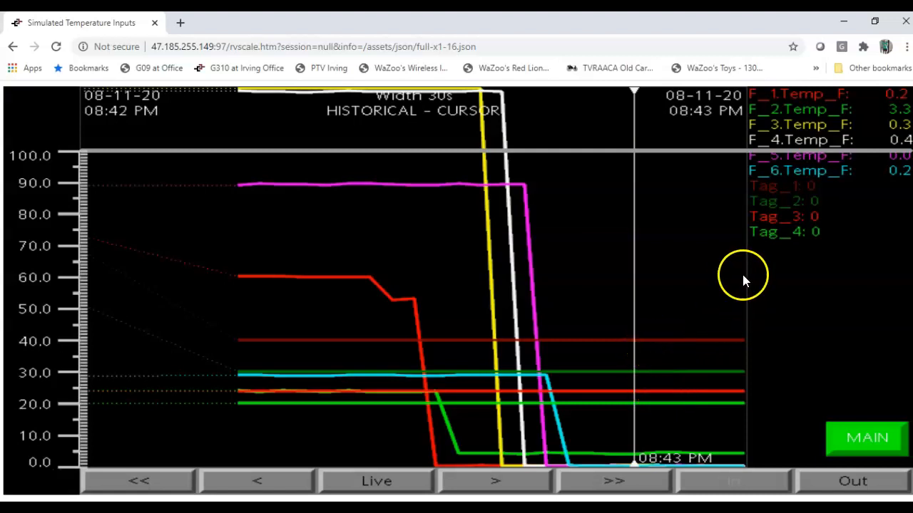
pyautogui.click(859, 440)
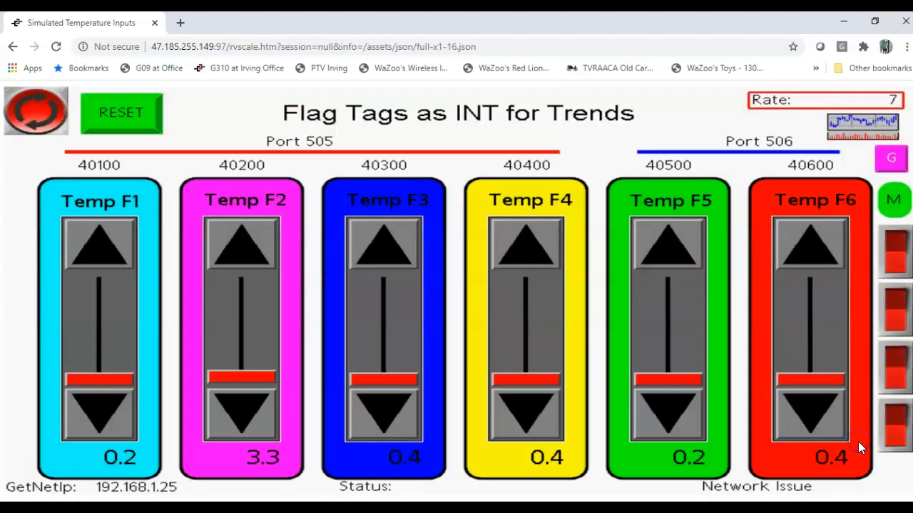
# Switch on the first red rocker toggle, check Tag_1 with the Trends cursor, and return to the main page.
pyautogui.click(896, 243)
pyautogui.click(893, 158)
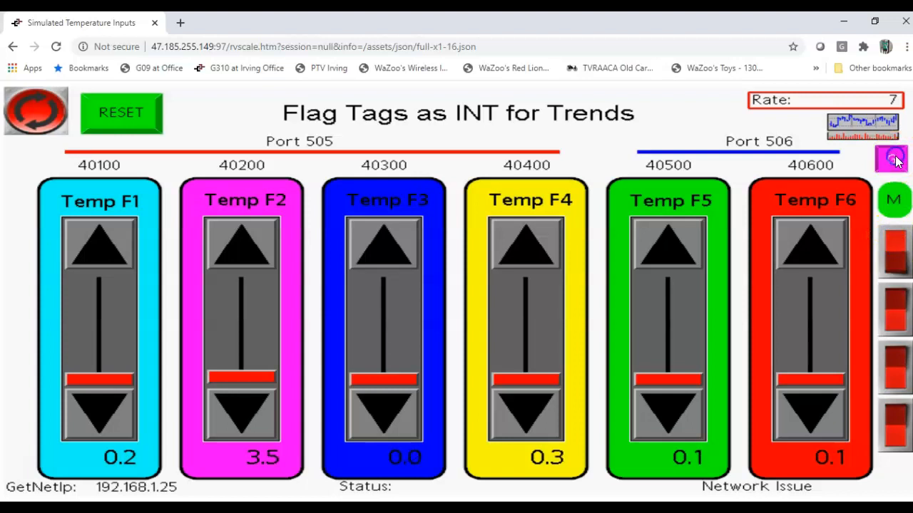
pyautogui.click(872, 438)
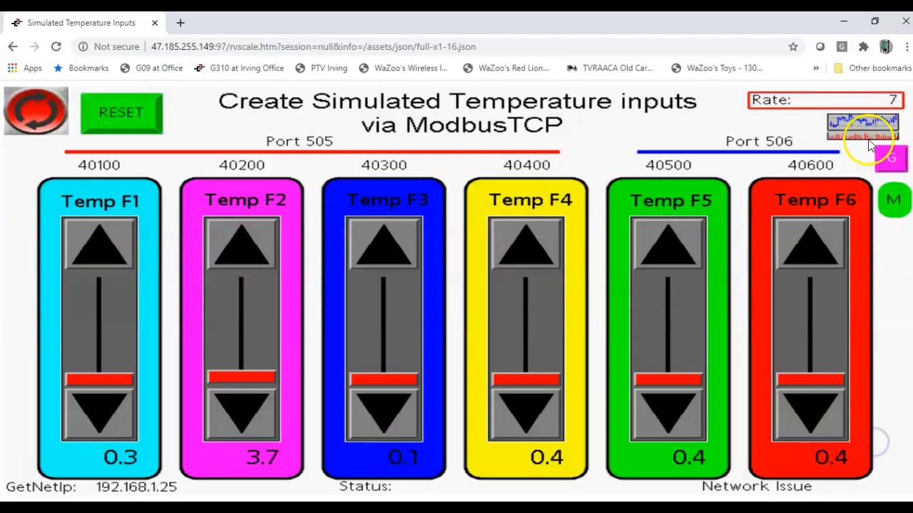
pyautogui.click(866, 129)
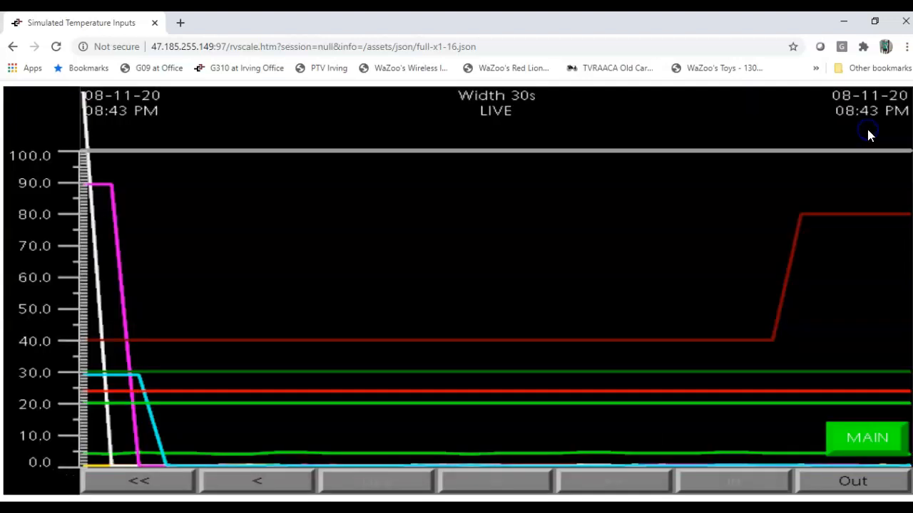
pyautogui.click(809, 297)
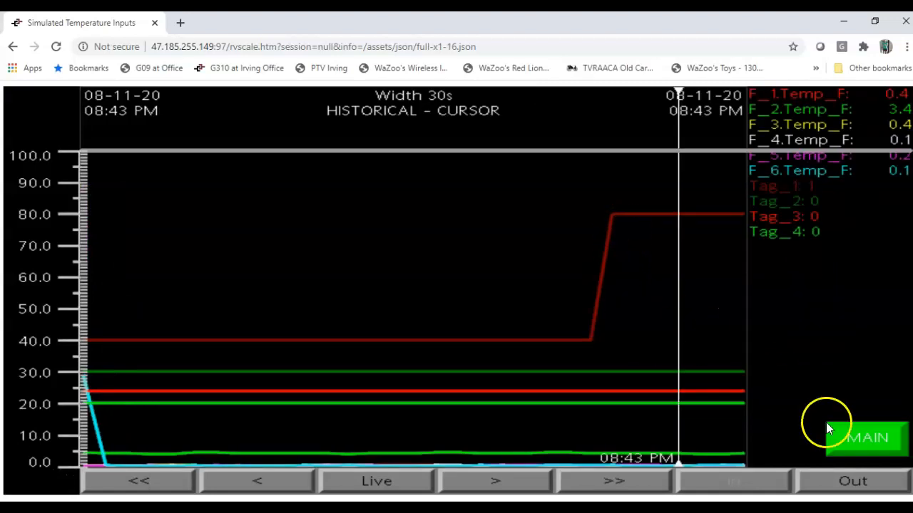
pyautogui.click(871, 438)
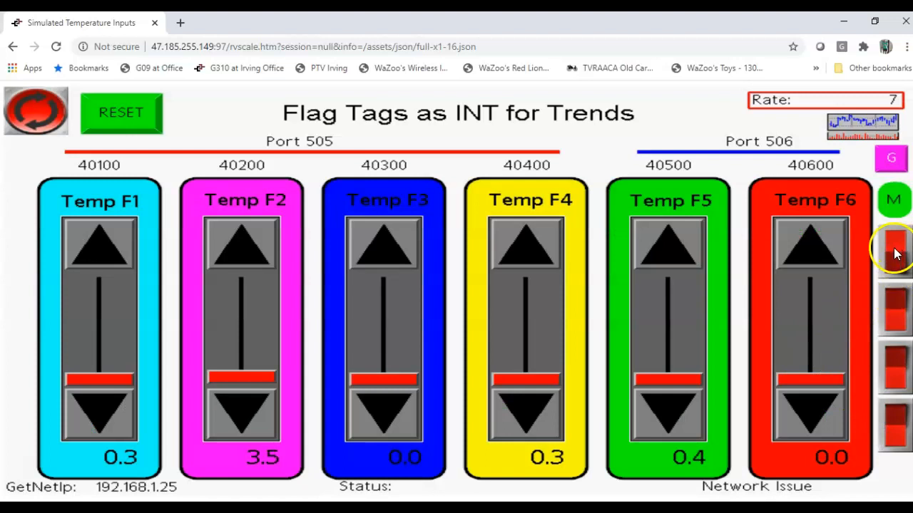
# Switch on the second red rocker toggle and inspect the Tag_2 transition with the Trends cursor.
pyautogui.click(881, 126)
pyautogui.click(861, 348)
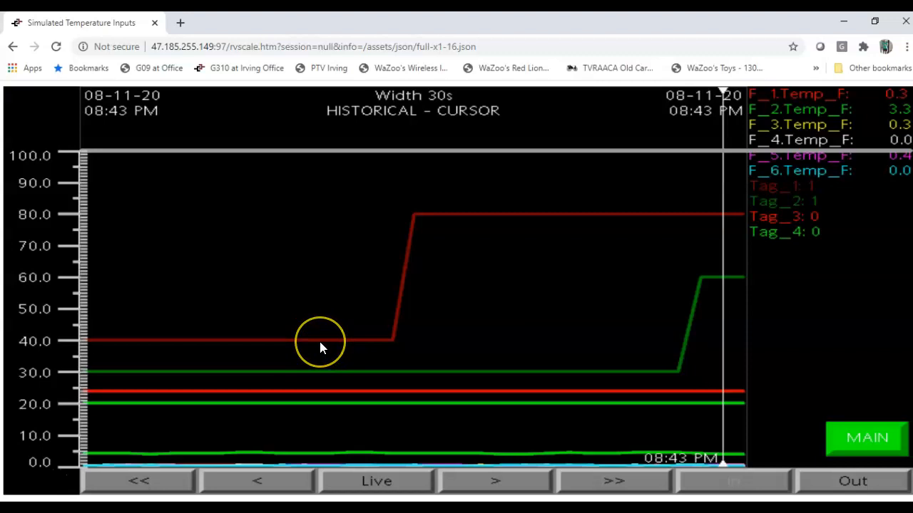
pyautogui.click(325, 361)
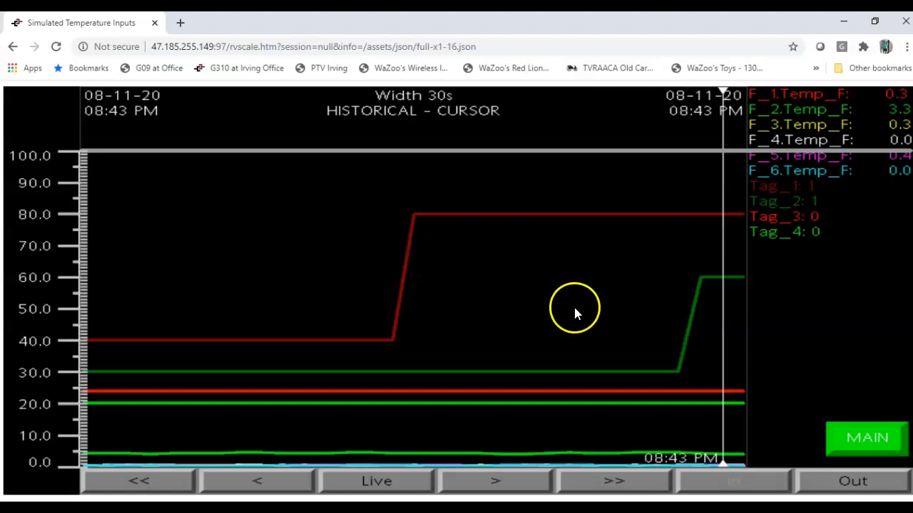
pyautogui.click(881, 442)
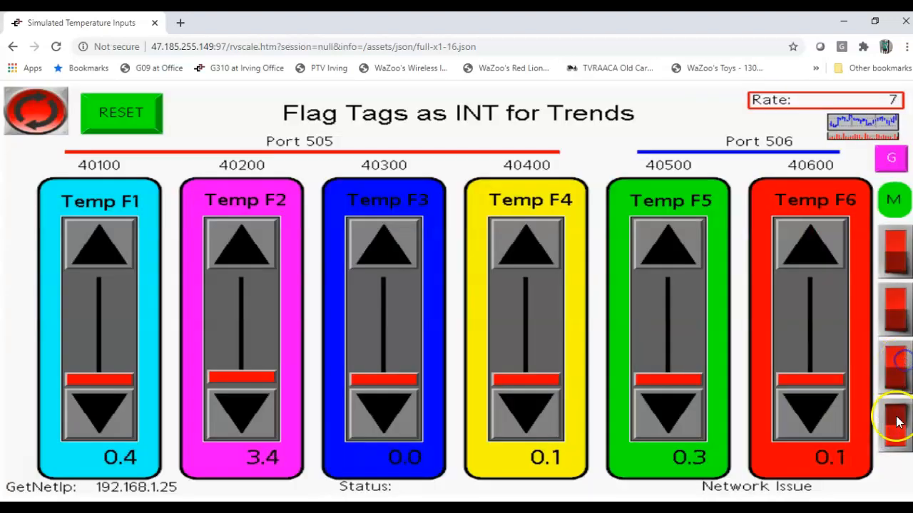
# Switch on the third and fourth rocker toggles and check Tag_3 and Tag_4 with the Trends cursor.
pyautogui.click(883, 132)
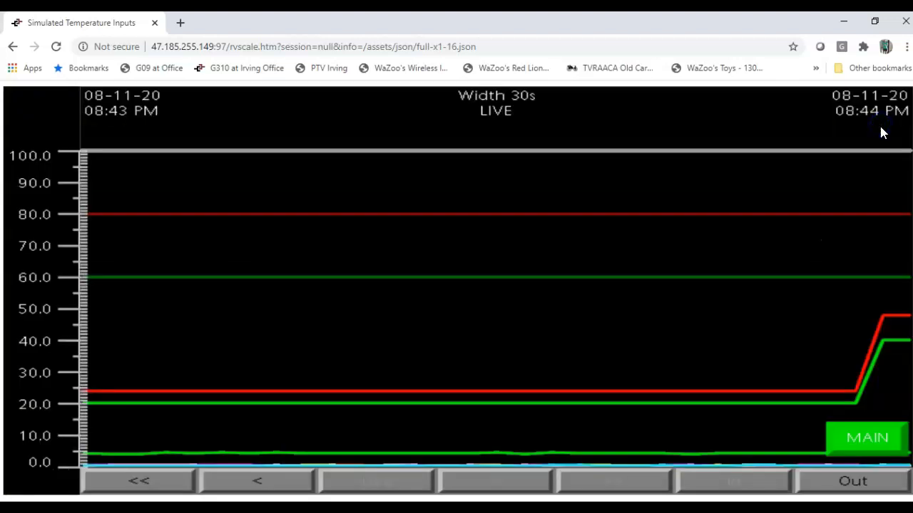
pyautogui.click(823, 378)
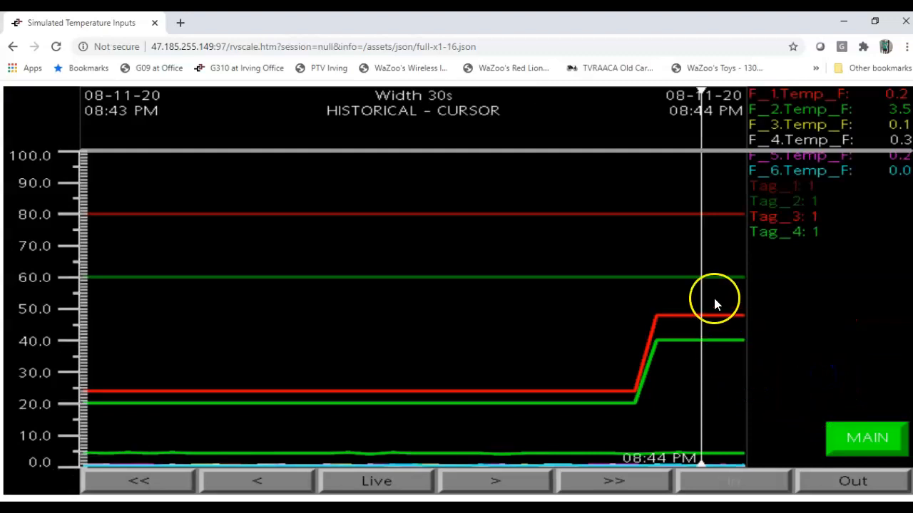
pyautogui.click(855, 439)
# Switch off all four rocker toggles from the fourth to the first and check their transitions with the Trends cursor.
pyautogui.click(896, 420)
pyautogui.click(895, 365)
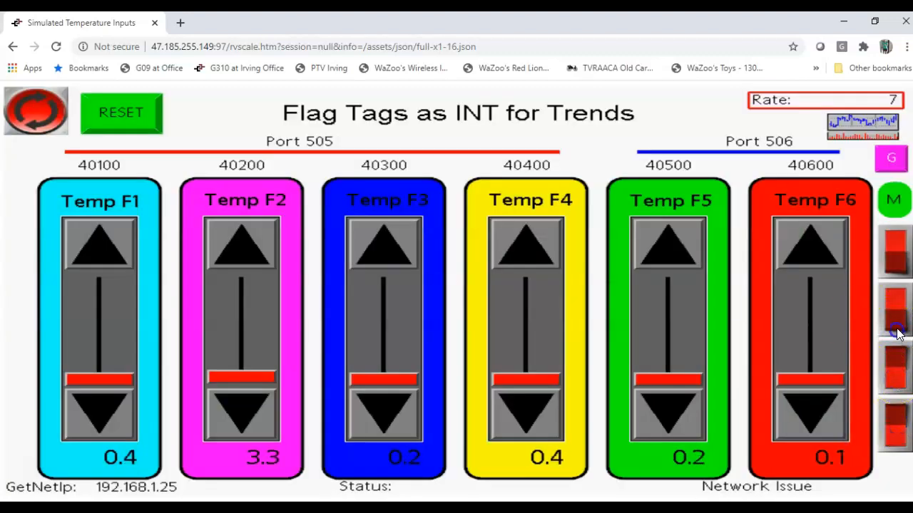
pyautogui.click(896, 330)
pyautogui.click(896, 260)
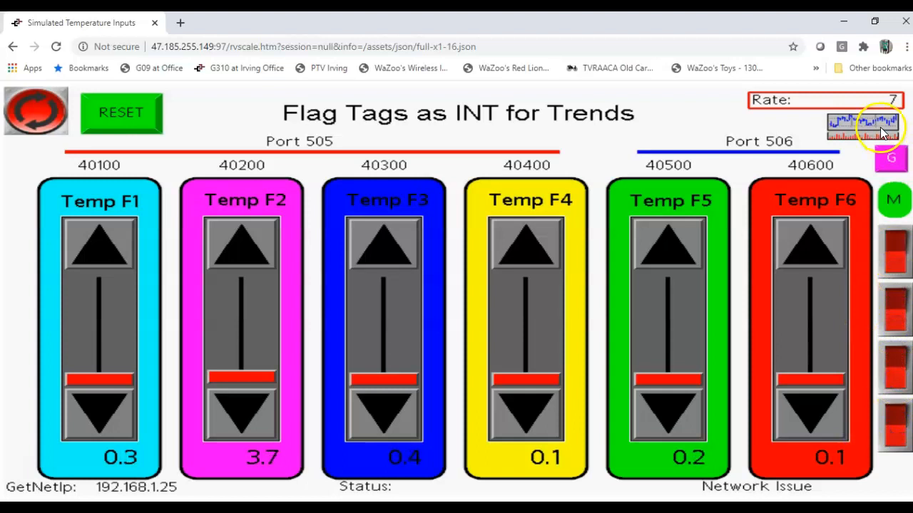
pyautogui.click(884, 132)
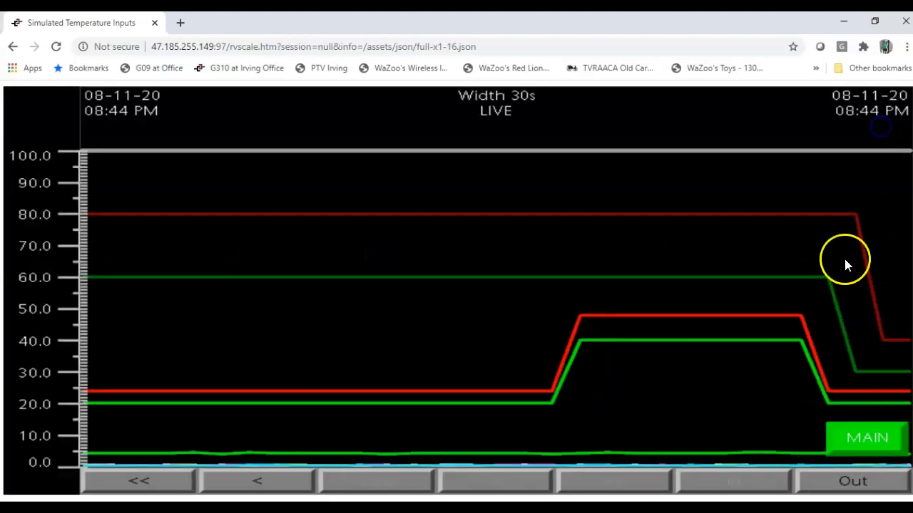
pyautogui.click(746, 400)
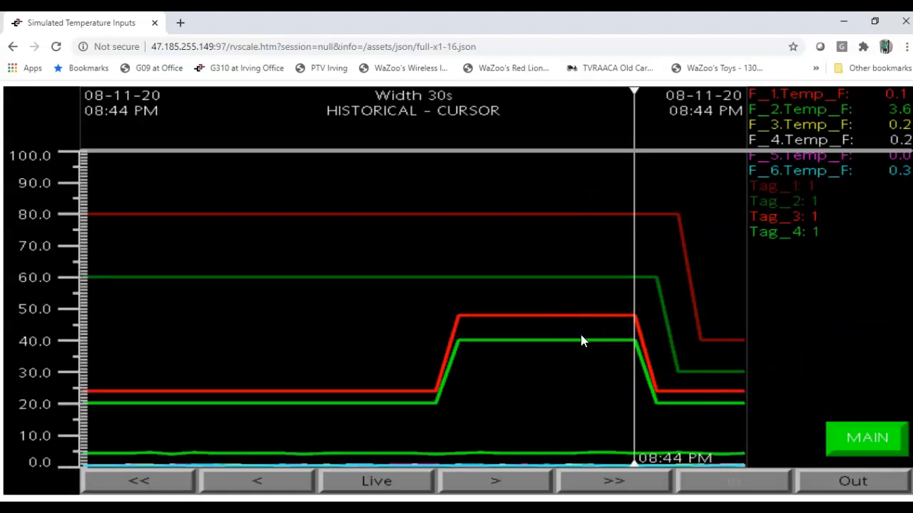
pyautogui.click(856, 438)
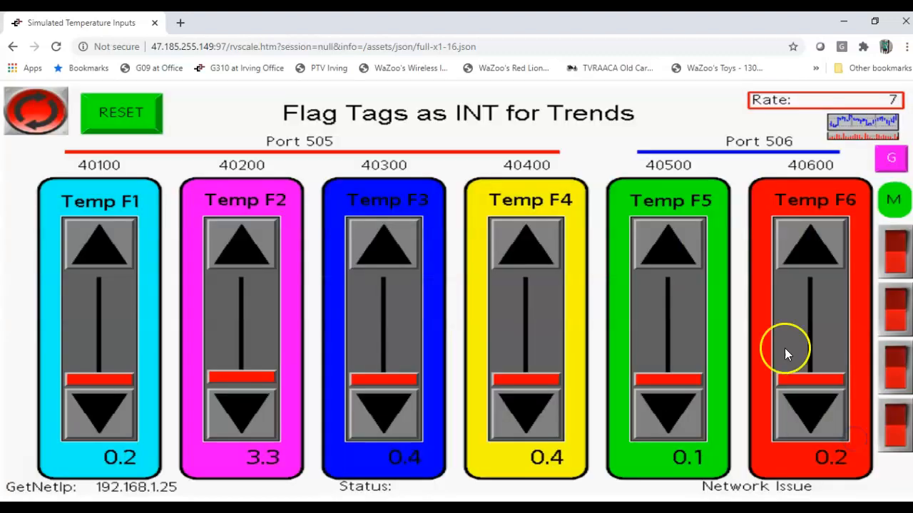
# Restart the automatic temperature cycling and raise all six temperature sliders, Temp F1 to Temp F6, toward mid-range.
pyautogui.click(44, 114)
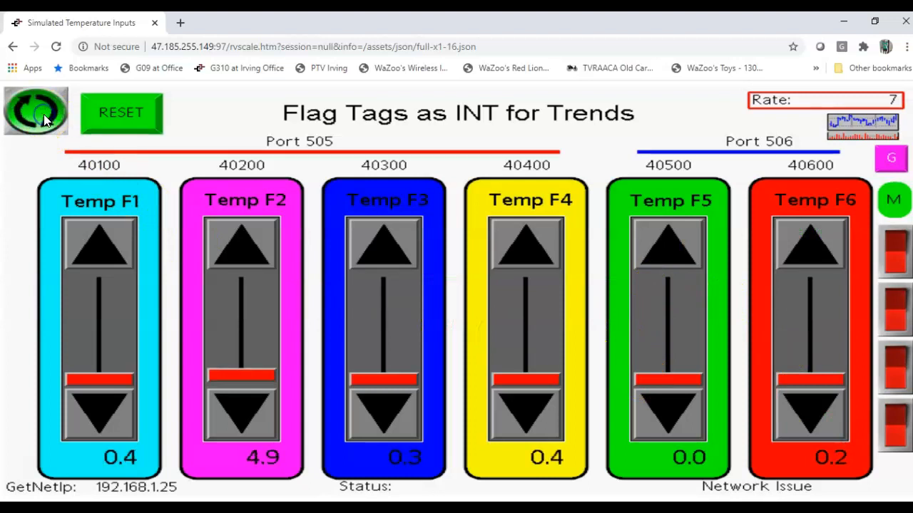
pyautogui.click(98, 321)
pyautogui.click(237, 318)
pyautogui.click(365, 332)
pyautogui.click(504, 332)
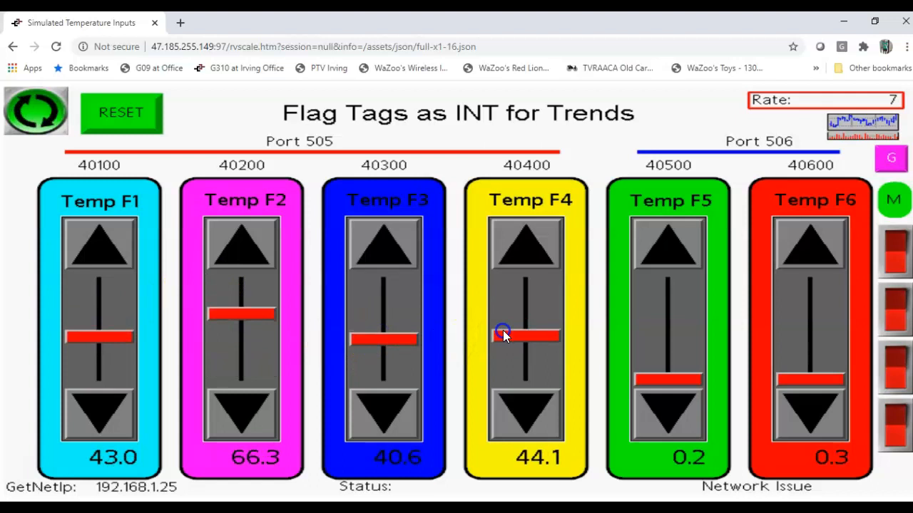
pyautogui.click(651, 342)
pyautogui.click(796, 323)
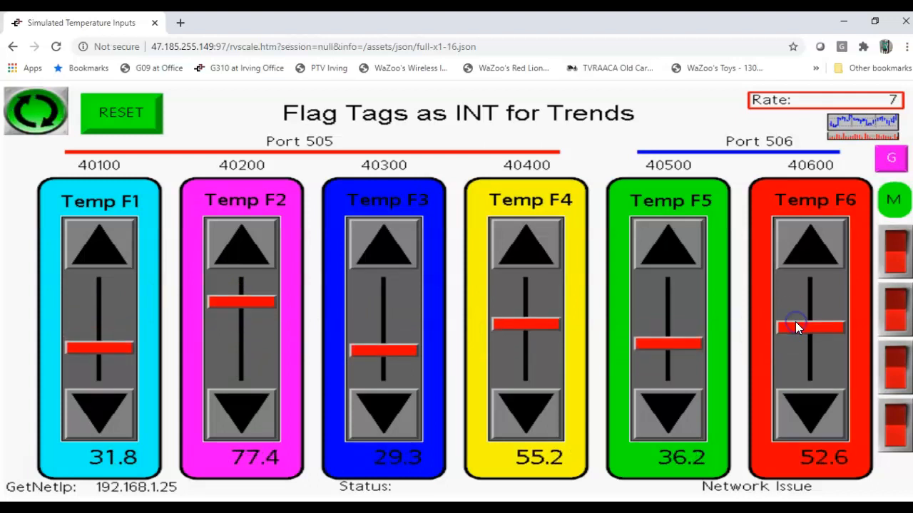
# Compare the temperature traces with the four tag traces on the Trends page using the cursor.
pyautogui.click(872, 127)
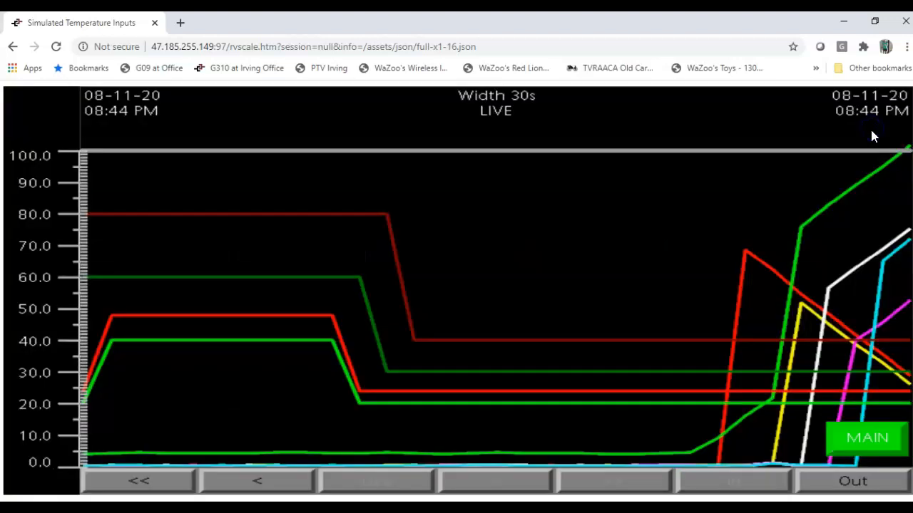
pyautogui.click(610, 382)
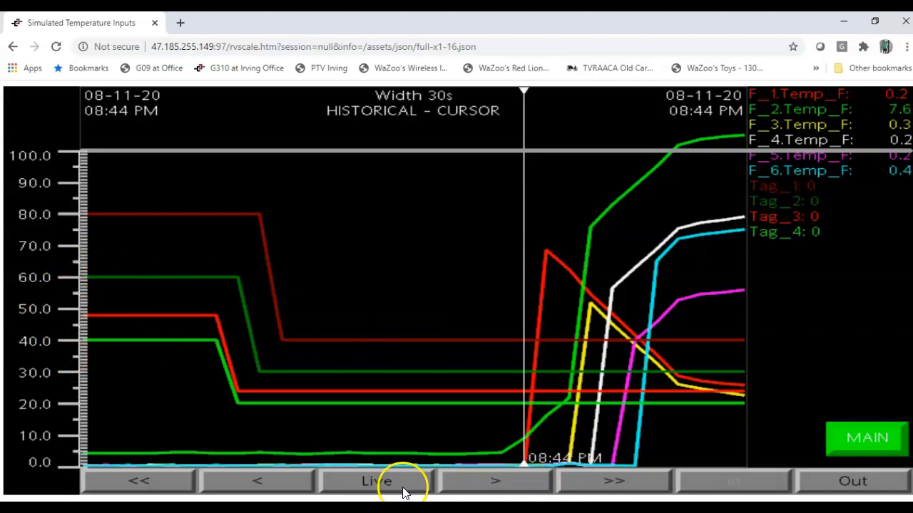
pyautogui.click(869, 437)
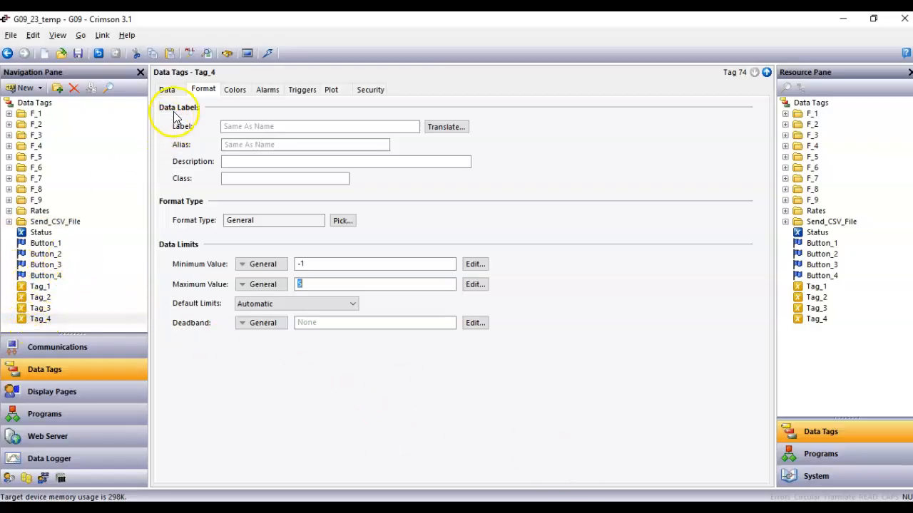
# Switch to Crimson and review Button_1, the data source of Tag_1, and the data limits of Tag_1 through Tag_4.
pyautogui.click(168, 90)
pyautogui.click(61, 245)
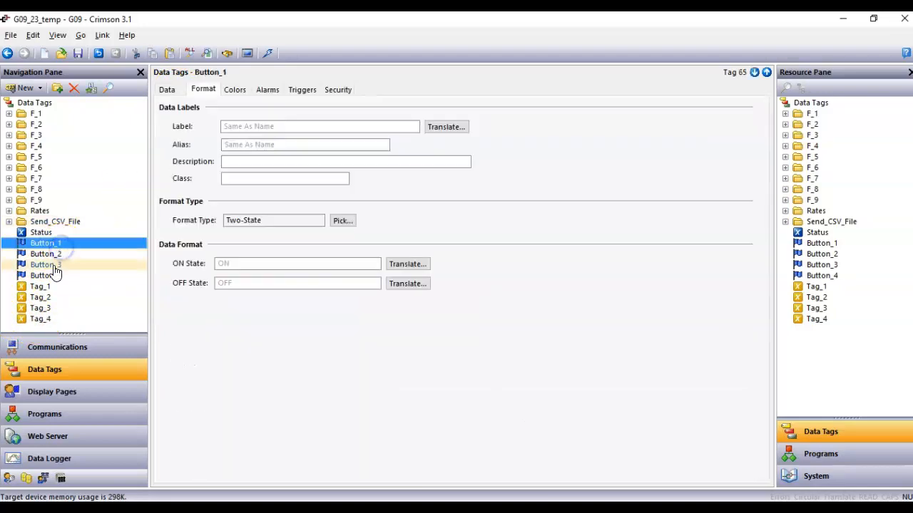
pyautogui.click(63, 287)
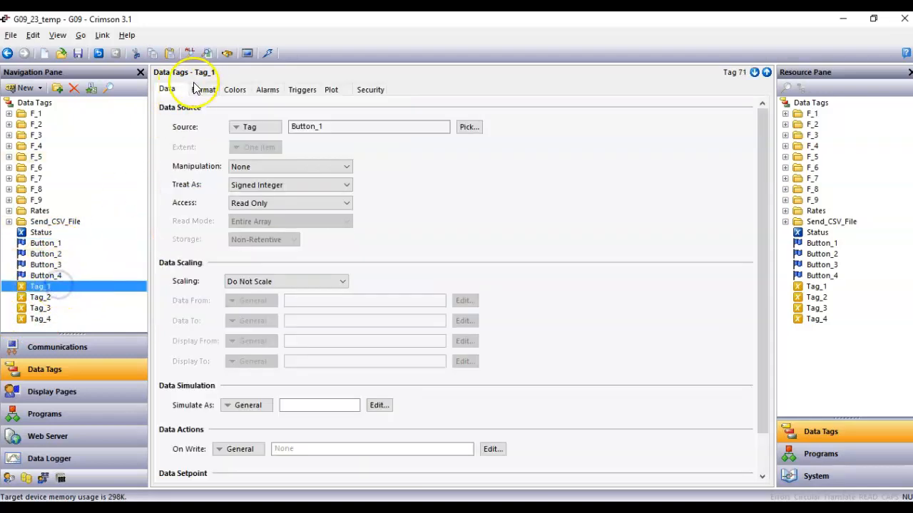
pyautogui.click(201, 89)
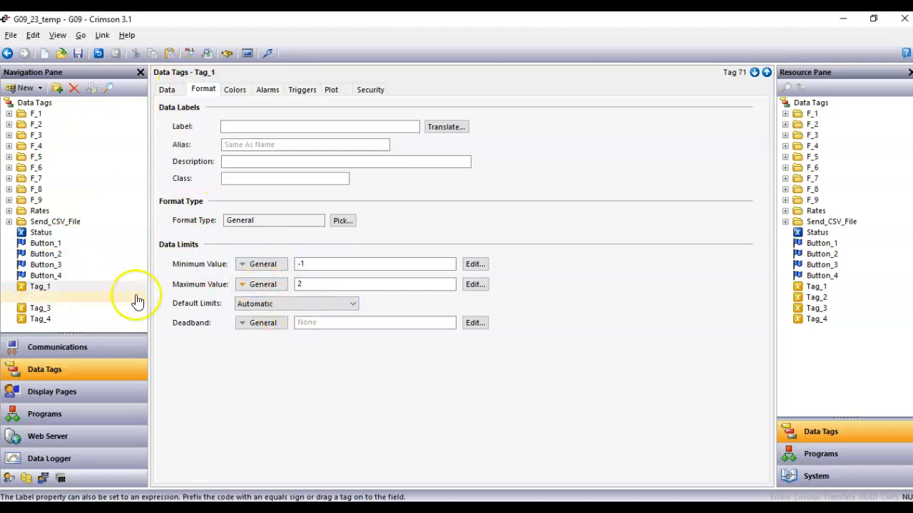
pyautogui.click(70, 298)
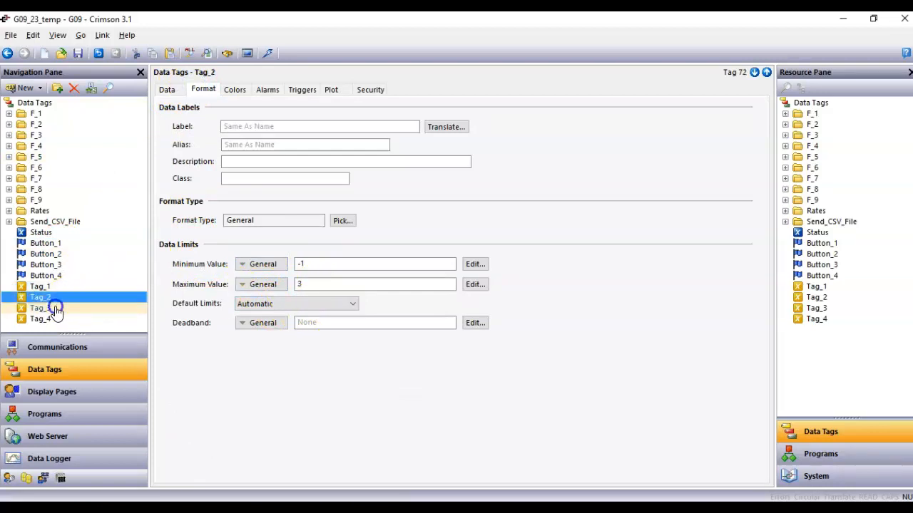
pyautogui.click(54, 309)
pyautogui.click(49, 321)
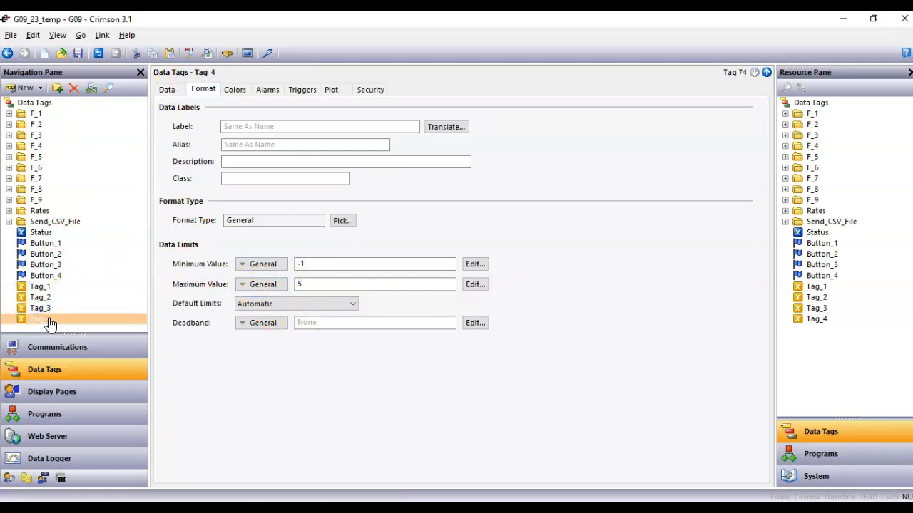
# Open the MAIN_1 display page to review its rocker toggles.
pyautogui.click(86, 392)
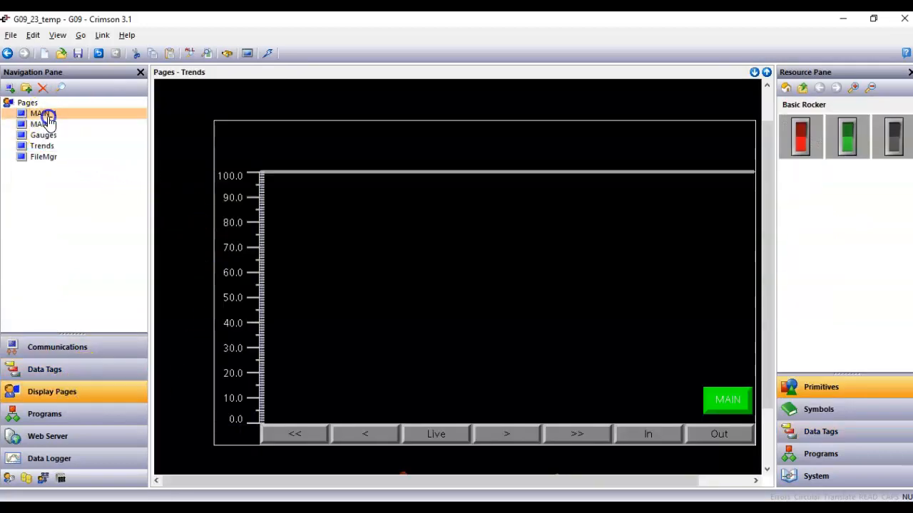
pyautogui.click(46, 115)
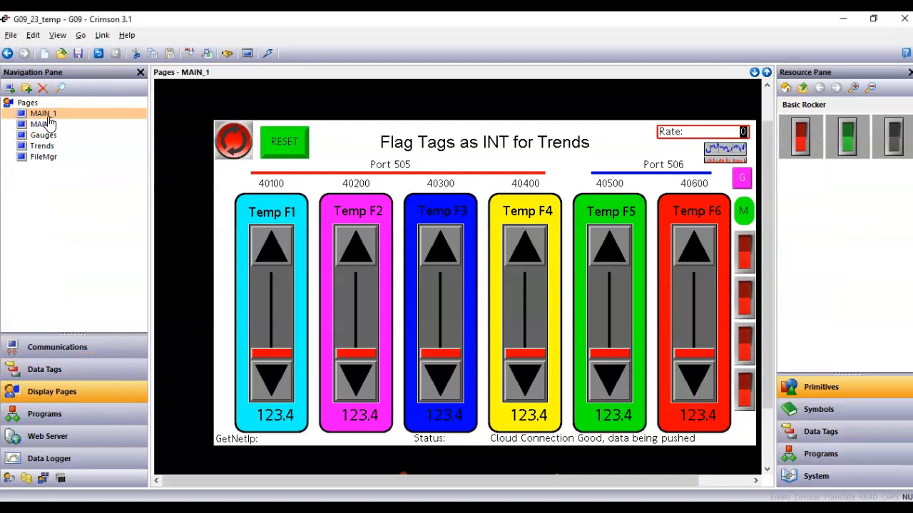